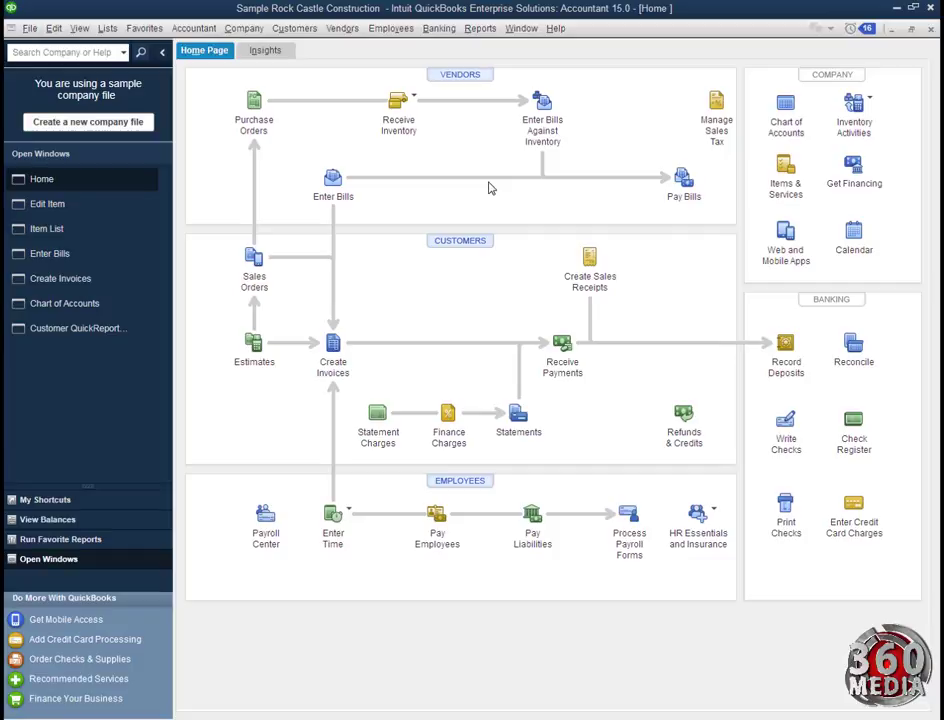
Start a new bill for the vendor Stationary supermarket without receiving against its open purchase orders
{"action": "left_click", "coordinate": [333, 181]}
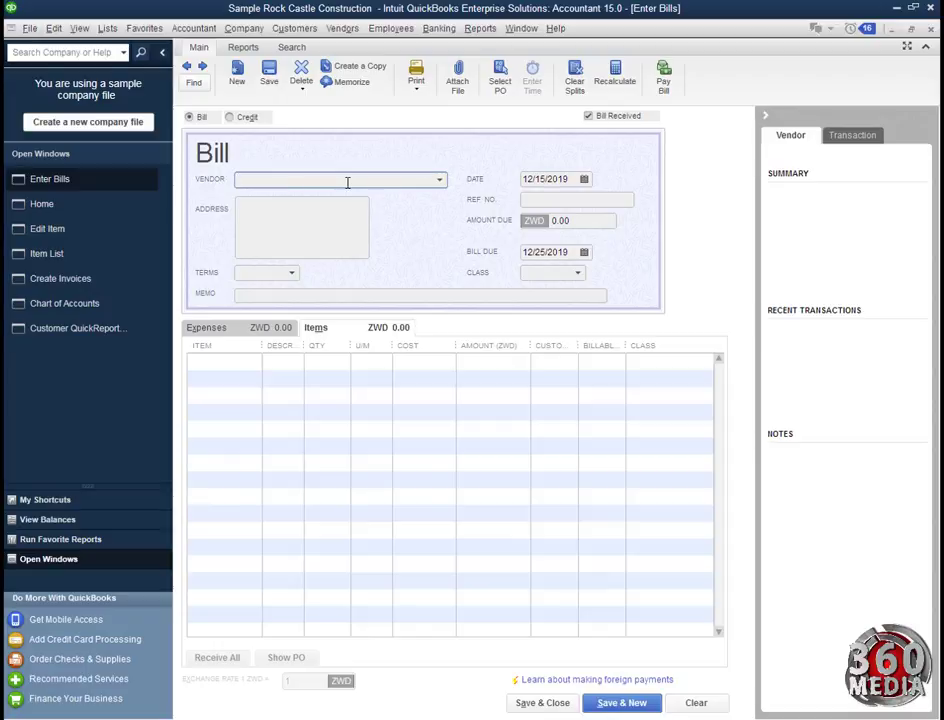
{"action": "type", "text": "st"}
{"action": "left_click", "coordinate": [333, 418]}
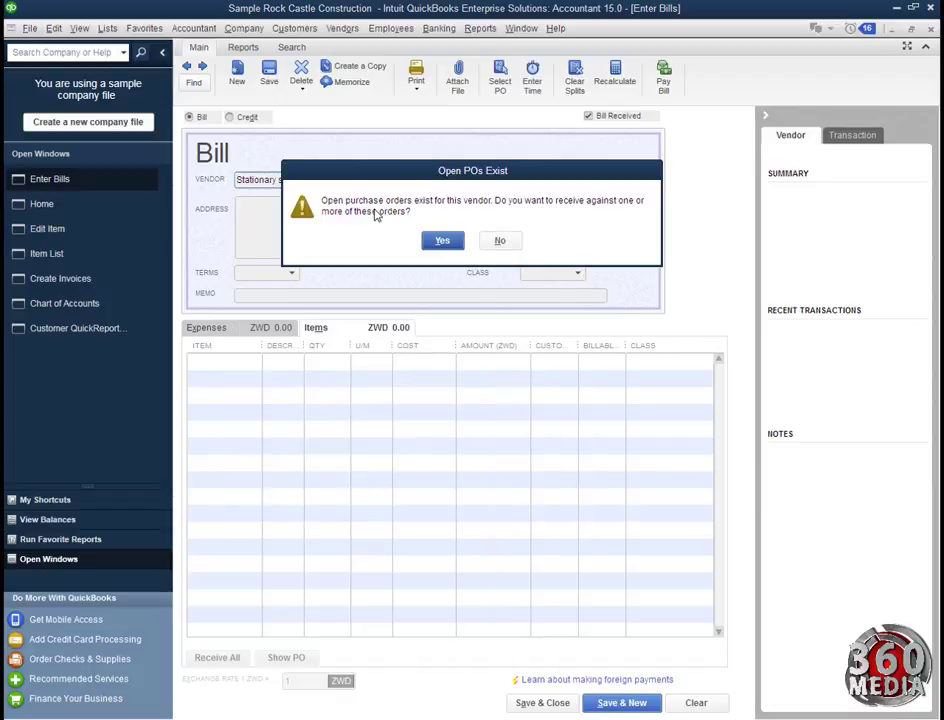
{"action": "left_click", "coordinate": [510, 242]}
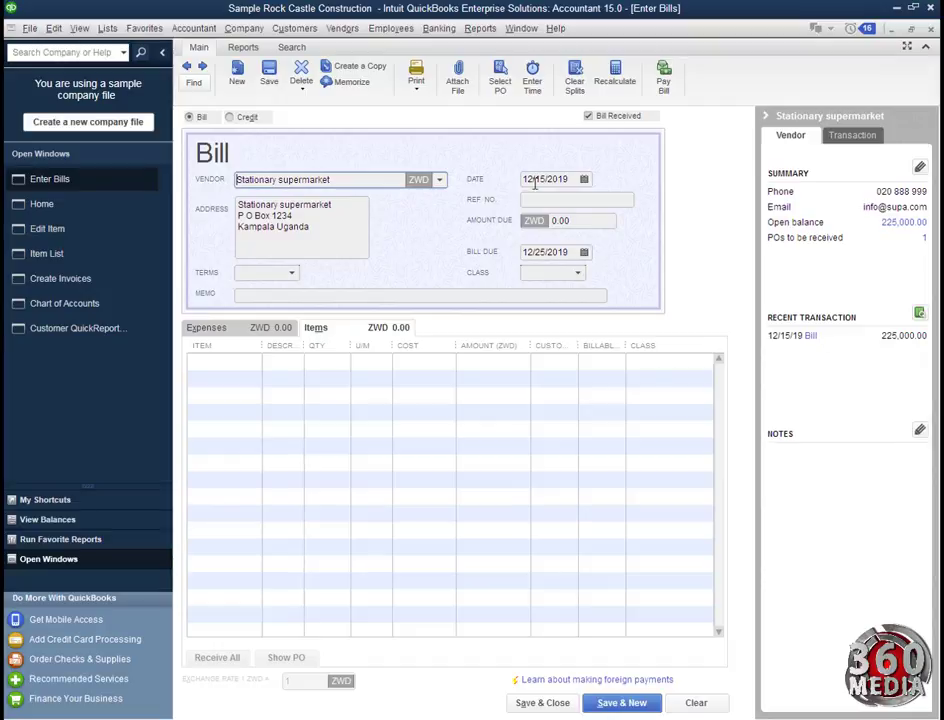
Set the bill date to 12/11/2019, the reference number to 0999 and the memo to "cups for the office"
{"action": "left_click", "coordinate": [585, 180]}
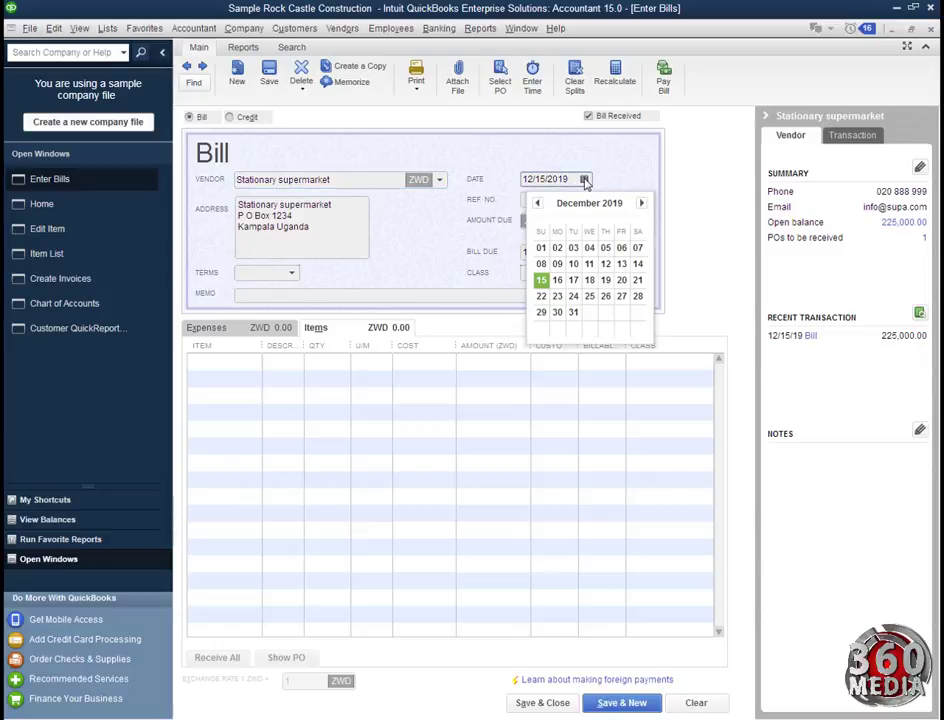
{"action": "left_click", "coordinate": [589, 264]}
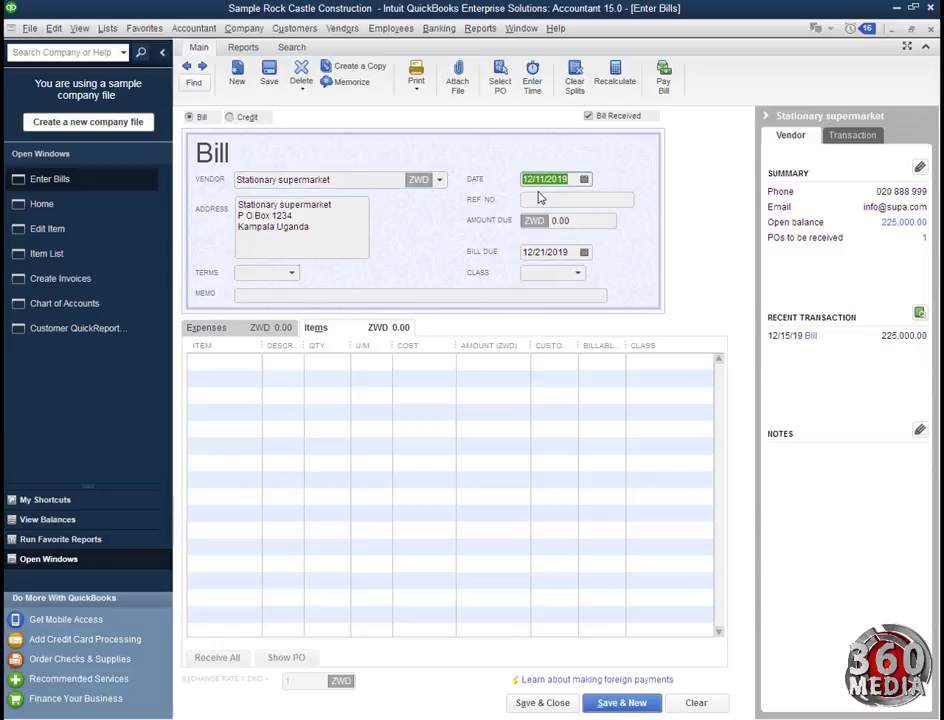
{"action": "left_click", "coordinate": [567, 199]}
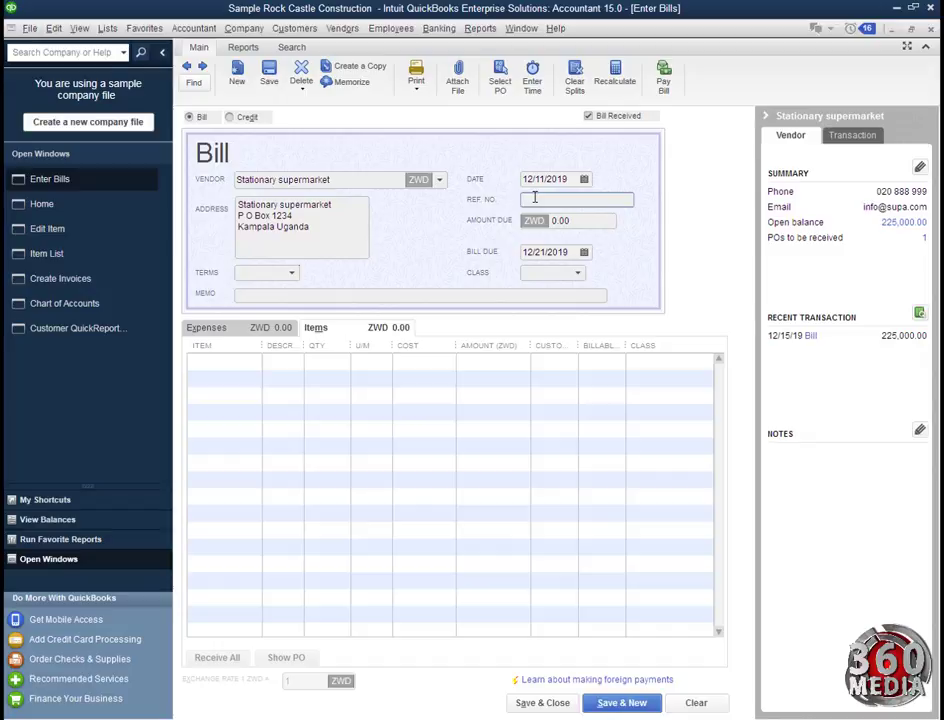
{"action": "type", "text": "0989"}
{"action": "left_click", "coordinate": [272, 295]}
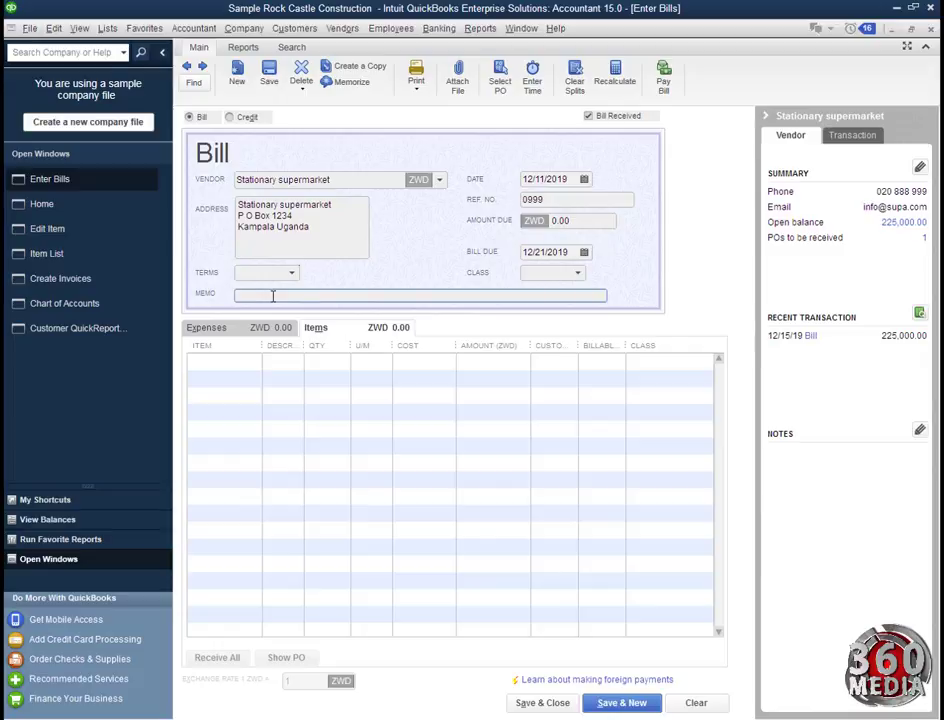
{"action": "type", "text": "cups for the office"}
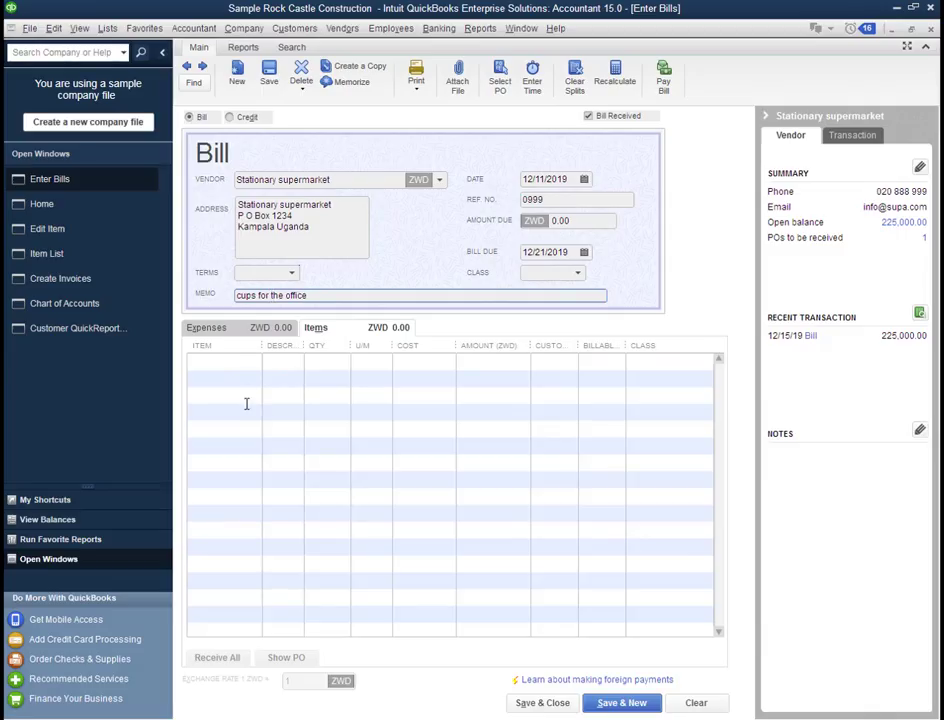
Compare the bill's expense lines with its item lines
{"action": "left_click", "coordinate": [230, 361]}
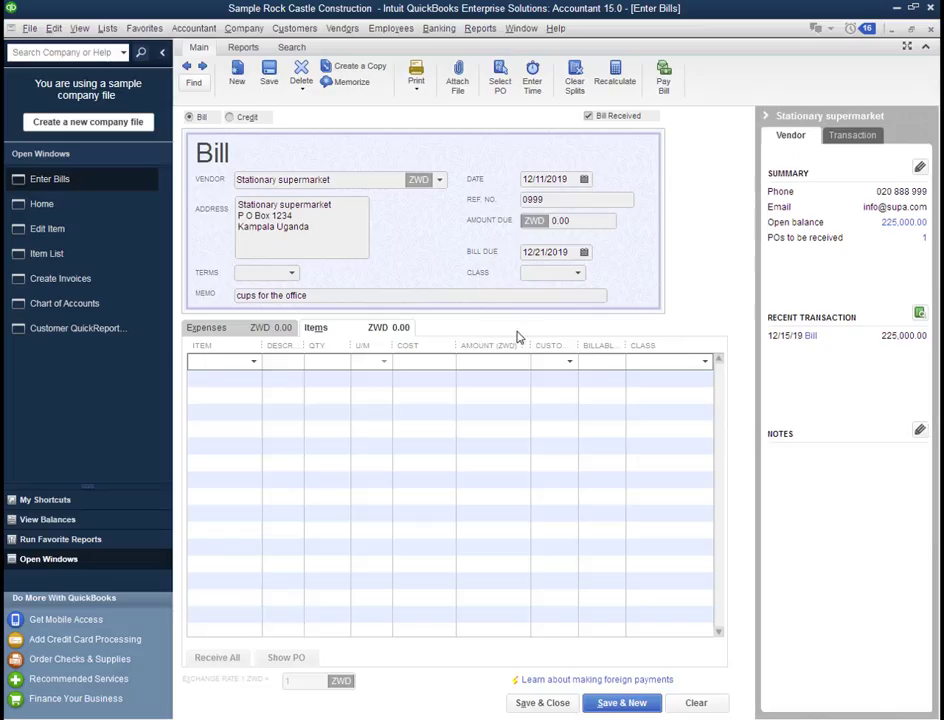
{"action": "left_click", "coordinate": [251, 334]}
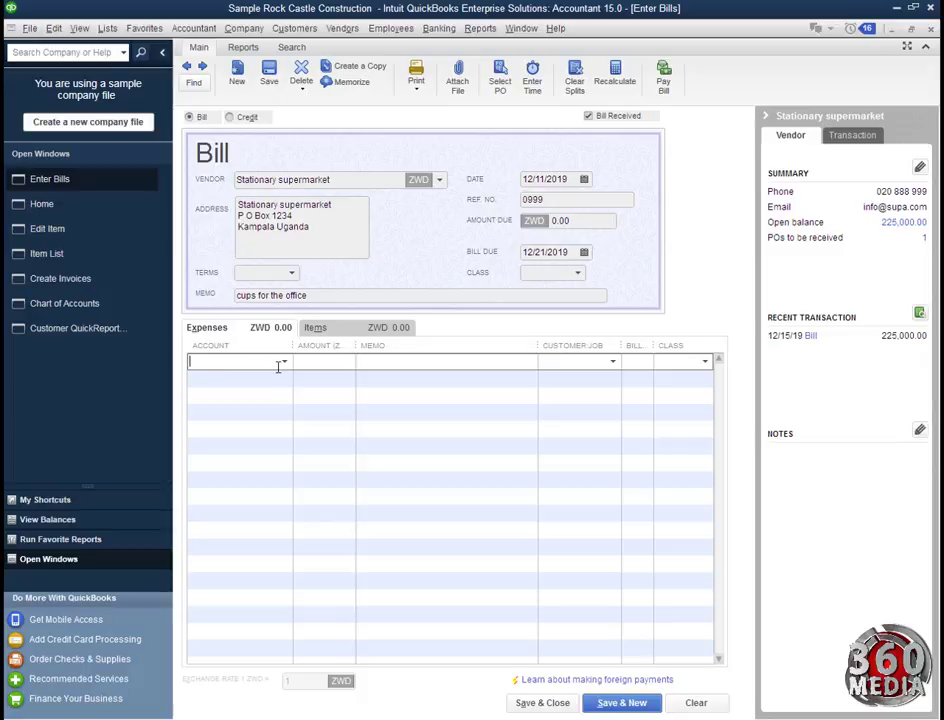
{"action": "left_click", "coordinate": [326, 330]}
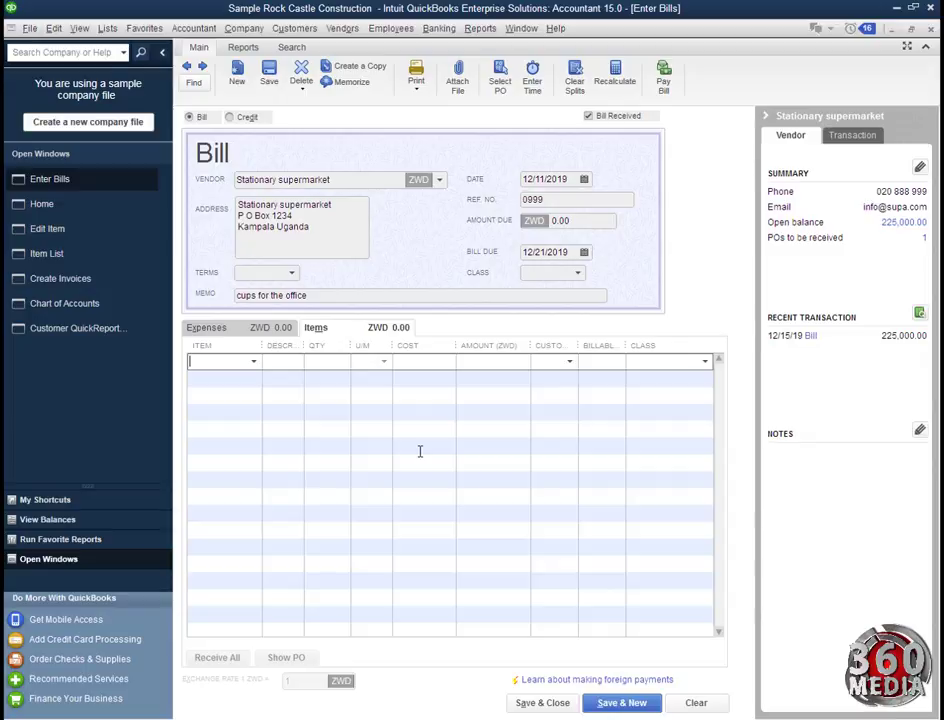
{"action": "left_click", "coordinate": [272, 330]}
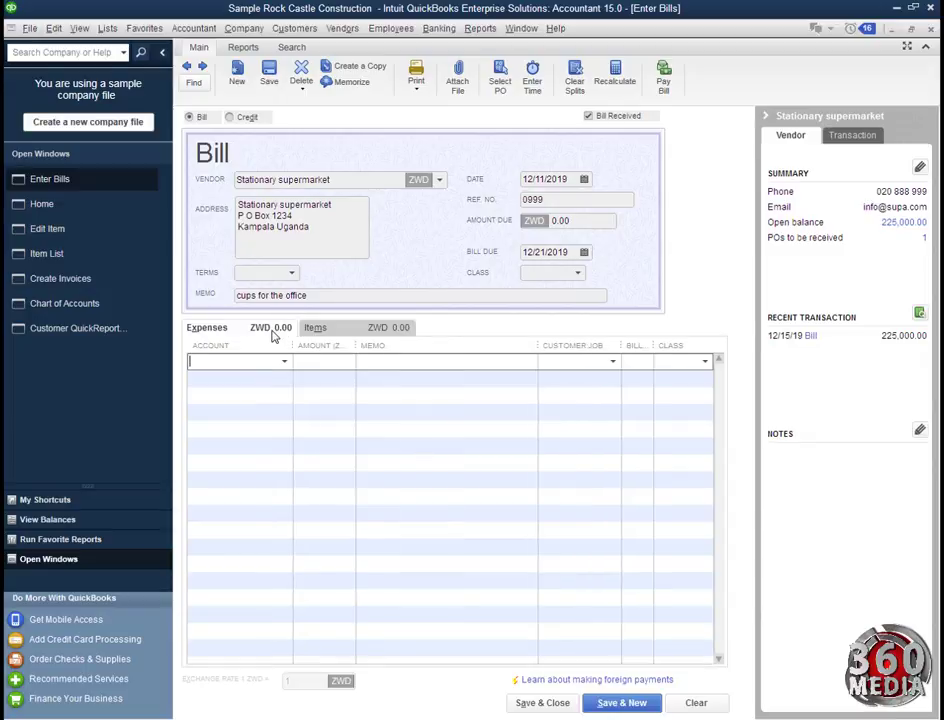
{"action": "left_click", "coordinate": [358, 331]}
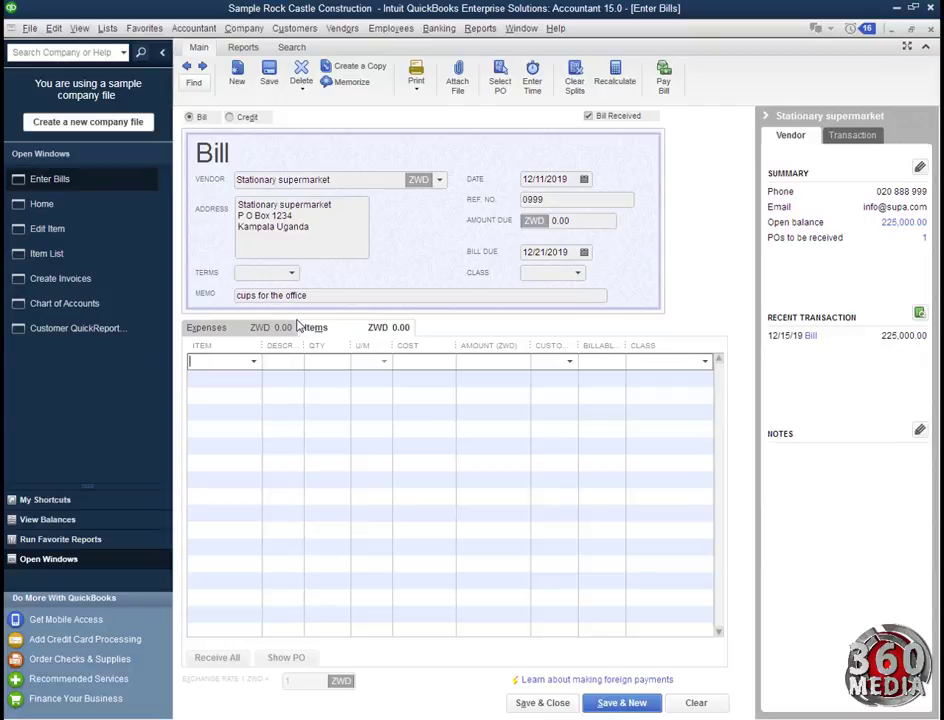
Add a new Non-inventory Part item named "Cups for the office" from the bill's first item line
{"action": "left_click", "coordinate": [252, 362]}
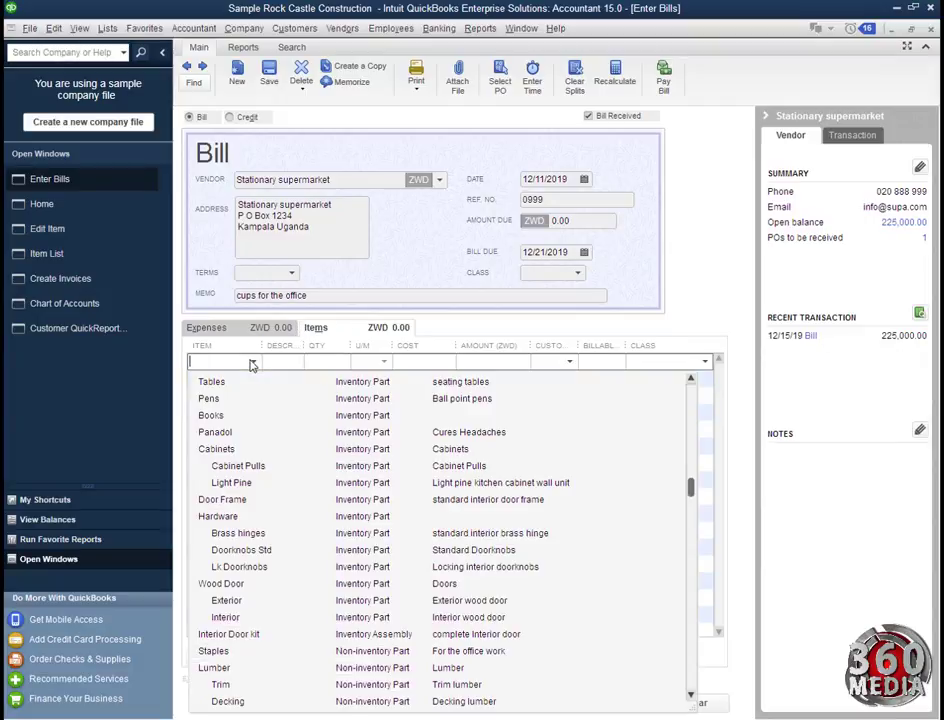
{"action": "scroll", "coordinate": [542, 415], "scroll_direction": "up", "scroll_amount": 15}
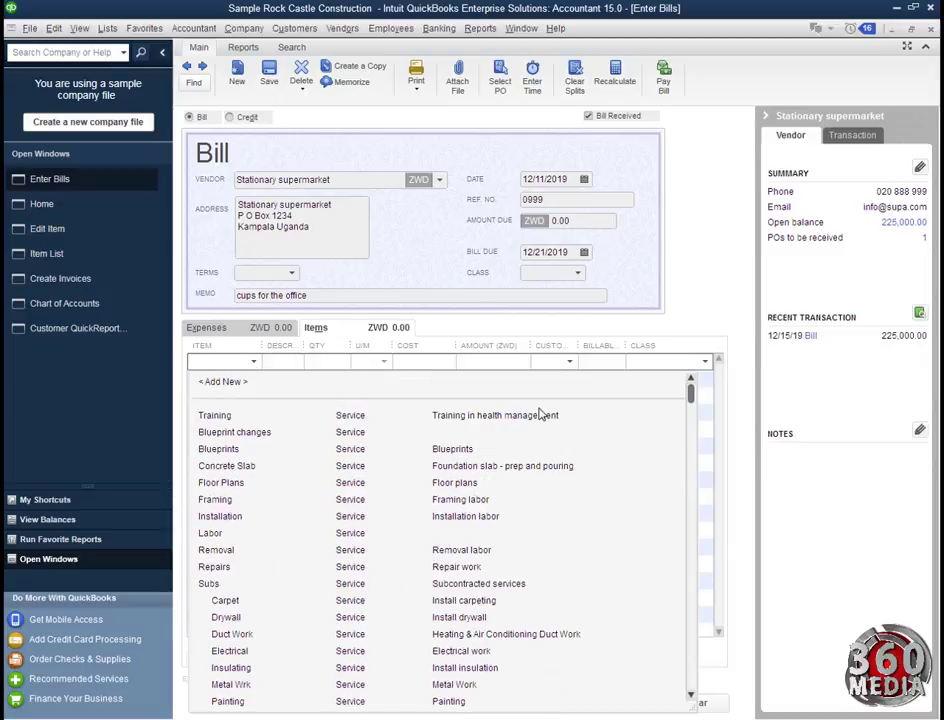
{"action": "left_click", "coordinate": [328, 384]}
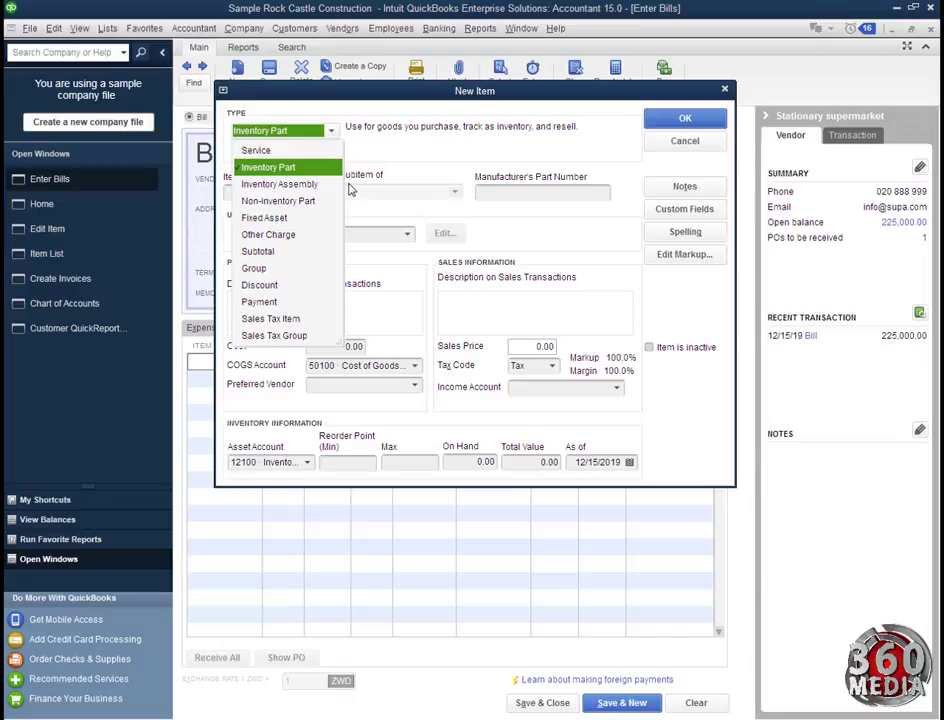
{"action": "left_click", "coordinate": [288, 201]}
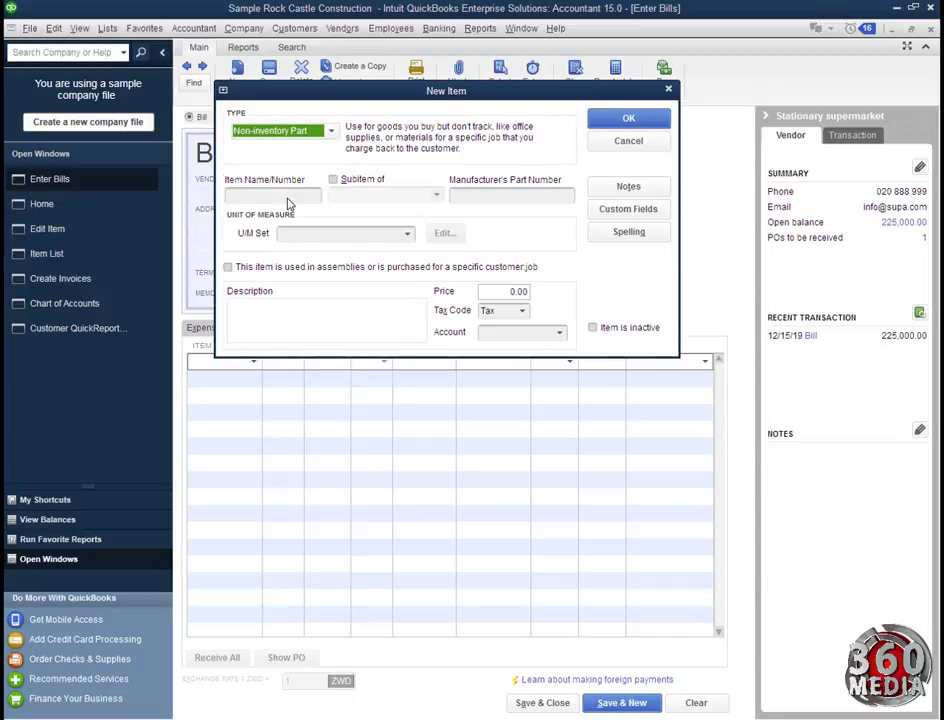
{"action": "left_click", "coordinate": [288, 198]}
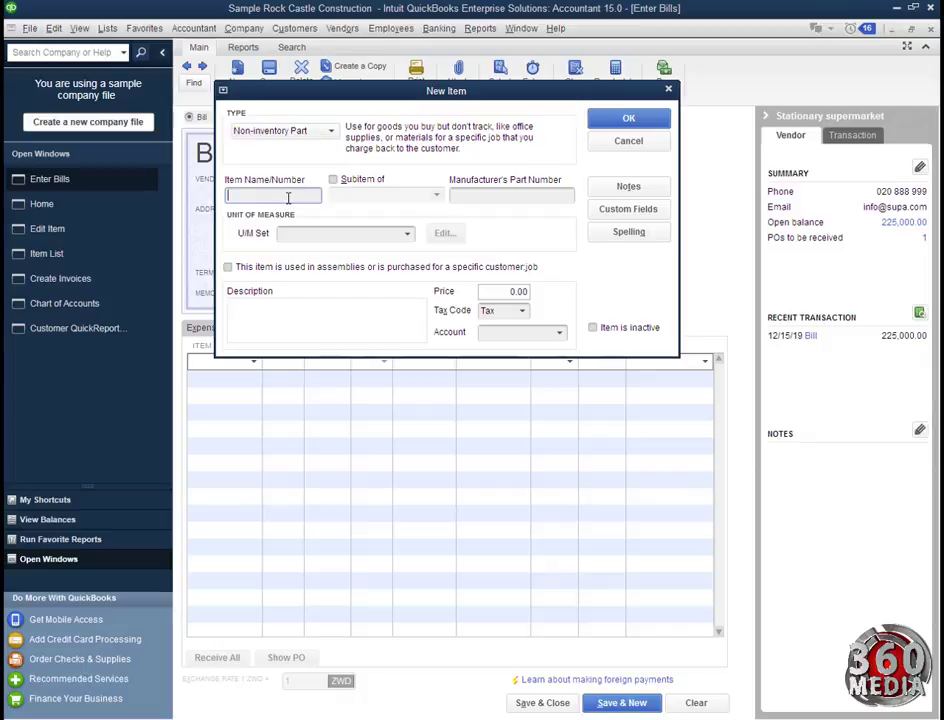
{"action": "type", "text": "Cups for the office"}
Copy the item name "Cups for the office" into its description and set the price to 15,000
{"action": "left_click_drag", "start_coordinate": [311, 196], "coordinate": [221, 197]}
{"action": "key", "text": "ctrl+c"}
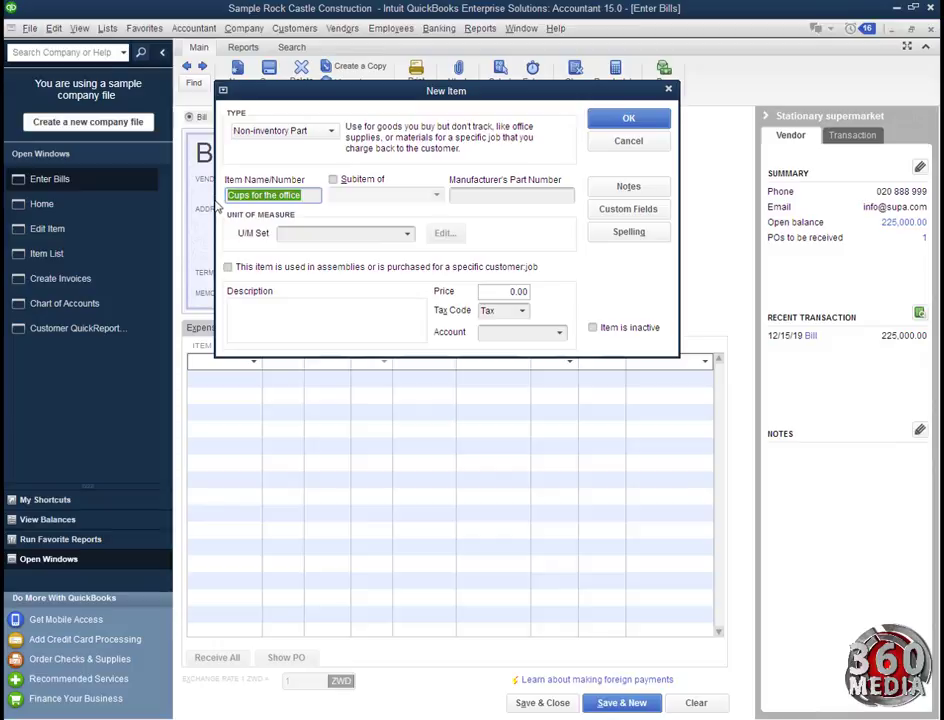
{"action": "left_click", "coordinate": [271, 320]}
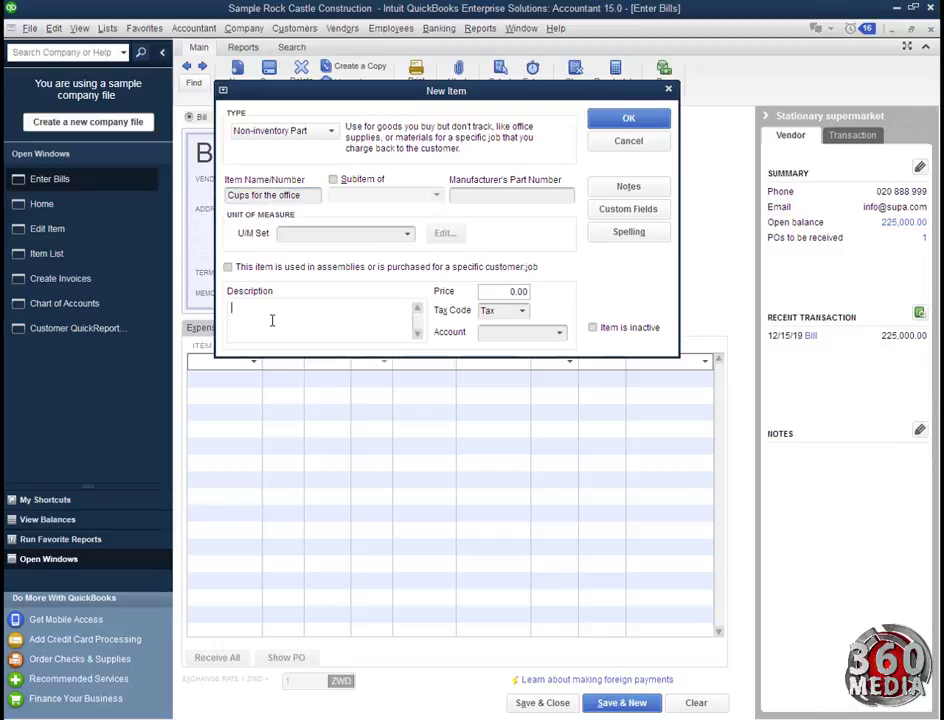
{"action": "key", "text": "ctrl+v"}
{"action": "double_click", "coordinate": [514, 291]}
{"action": "type", "text": "1500"}
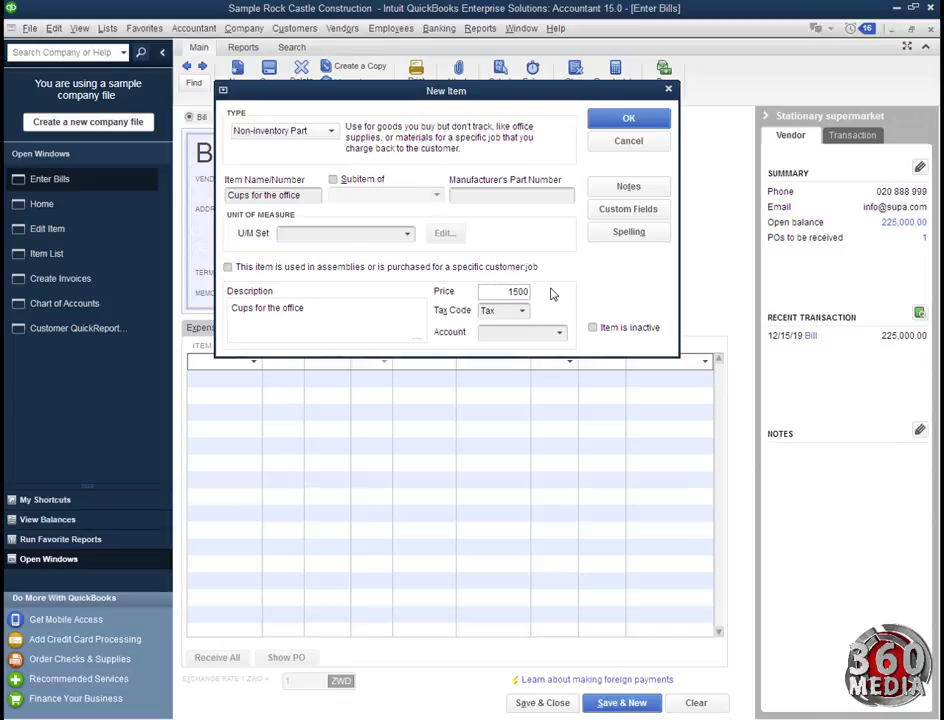
{"action": "type", "text": "0"}
Keep the item's tax code as Tax and assign it to the 63000 · Office Supplies account
{"action": "left_click", "coordinate": [520, 311]}
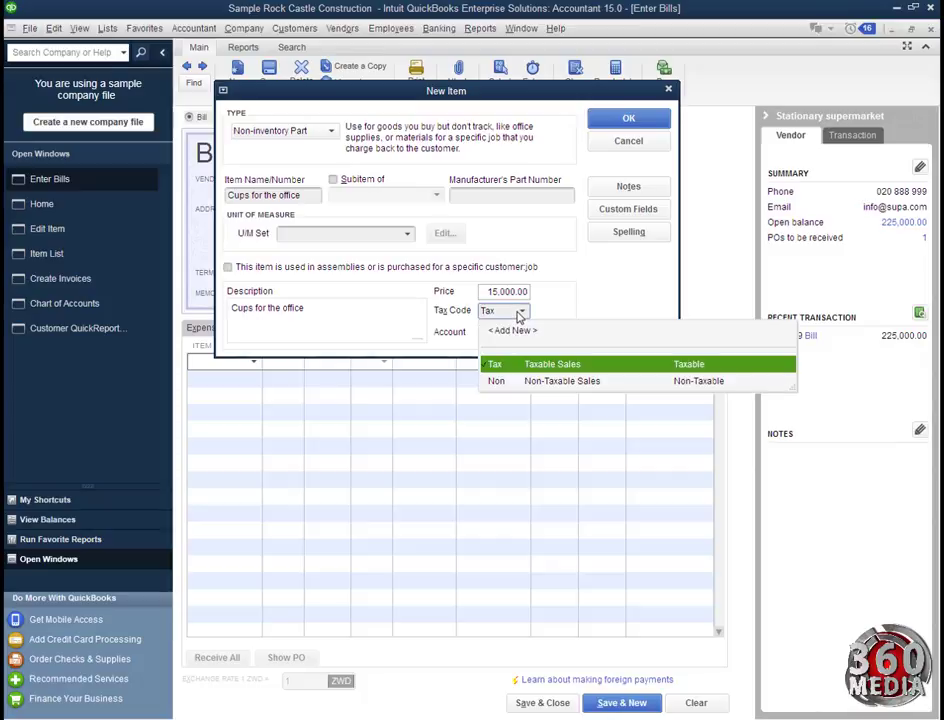
{"action": "left_click", "coordinate": [520, 312]}
{"action": "left_click", "coordinate": [560, 333]}
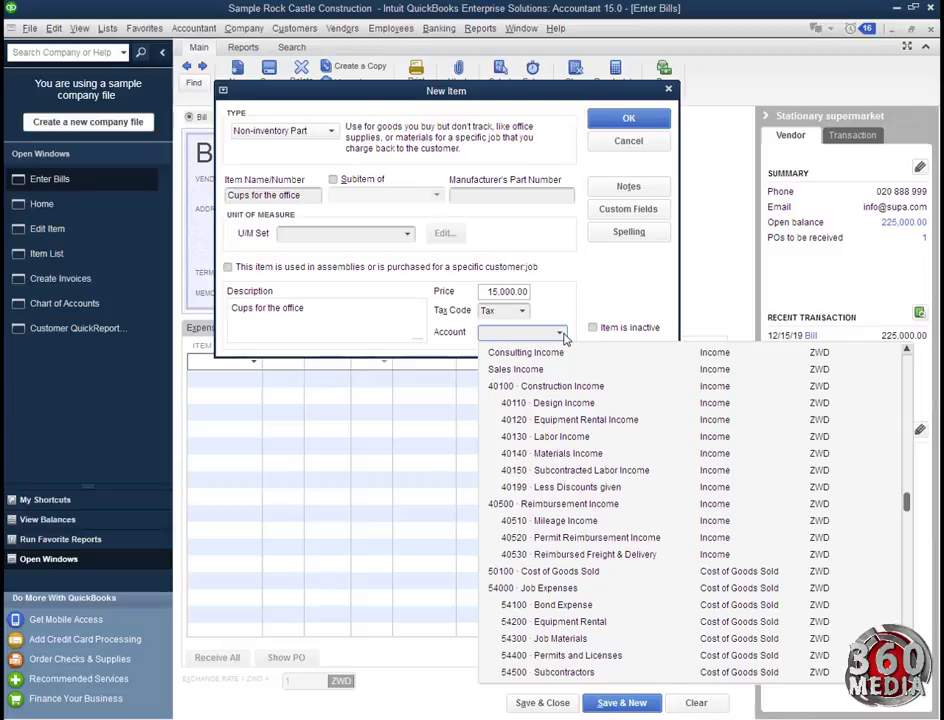
{"action": "type", "text": "Office Supplies"}
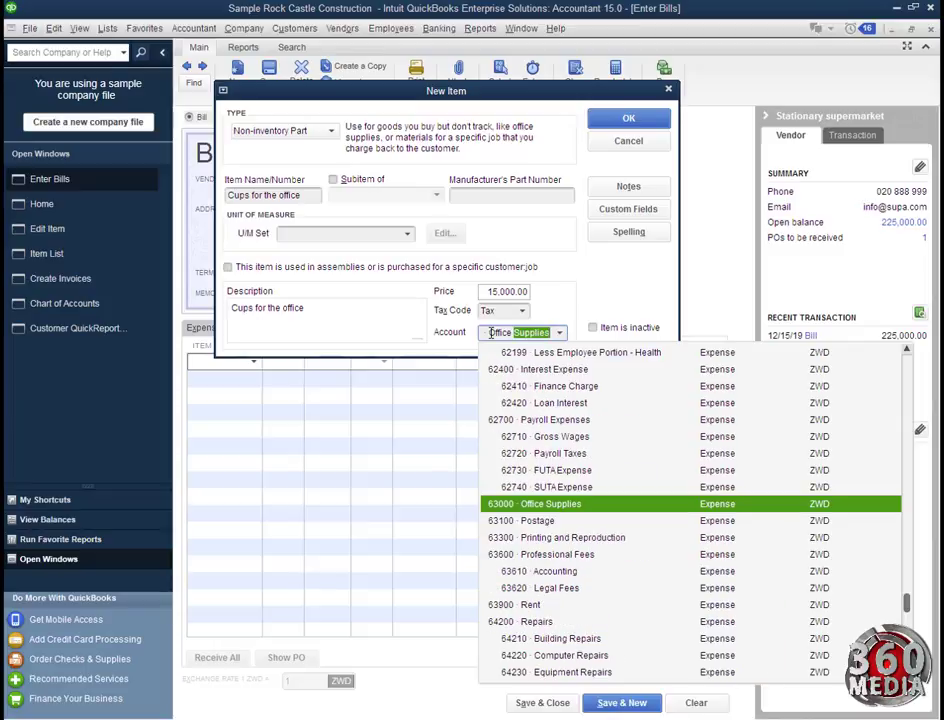
{"action": "left_click", "coordinate": [587, 509]}
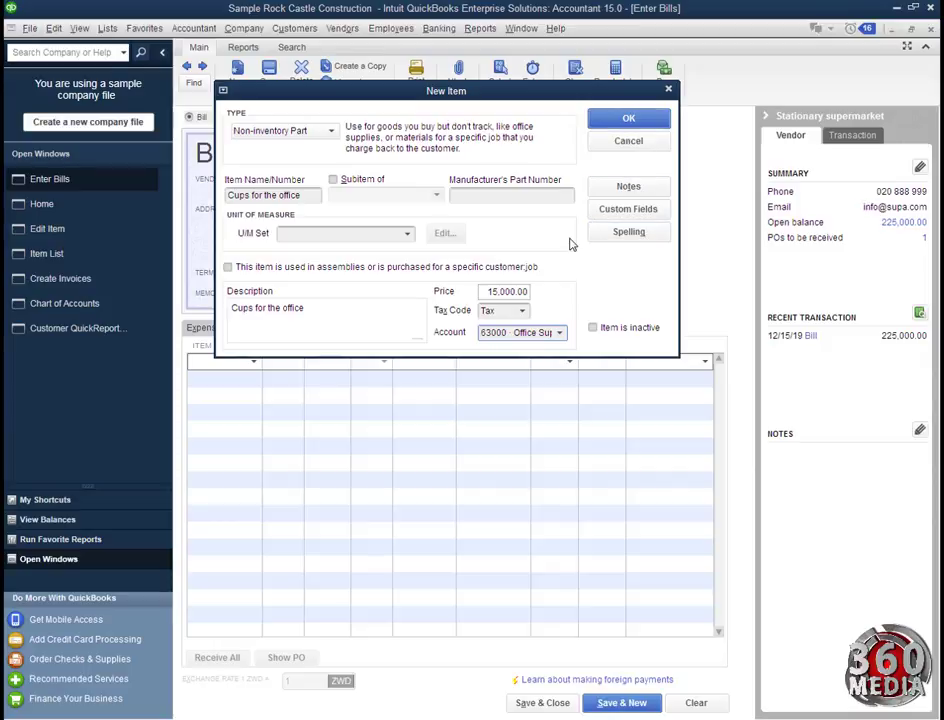
Save the new item onto the bill line, then save and close the bill
{"action": "left_click", "coordinate": [615, 123]}
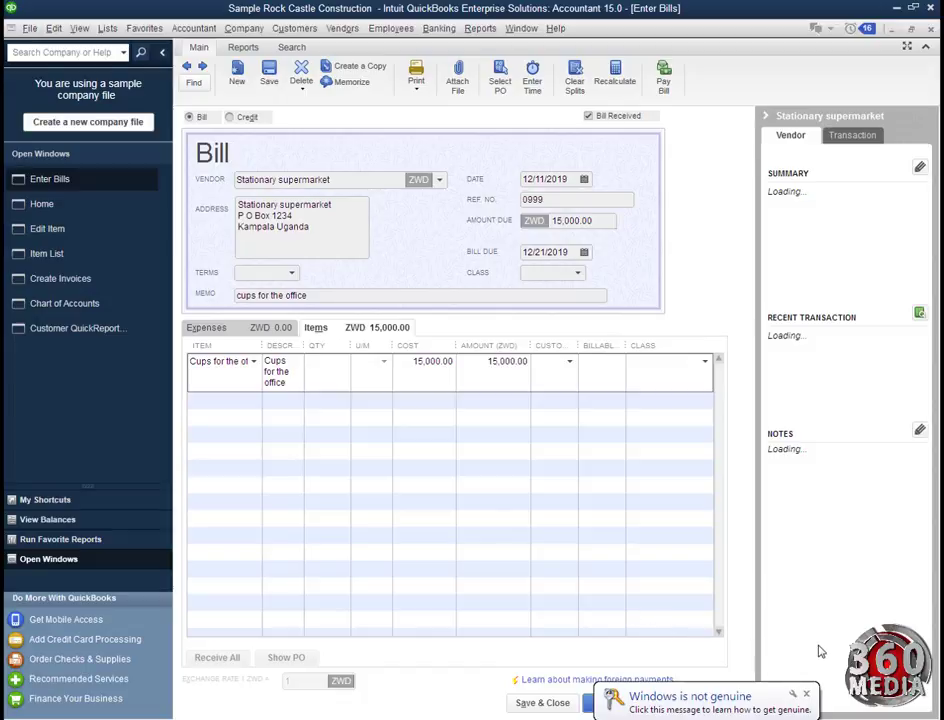
{"action": "left_click", "coordinate": [807, 694]}
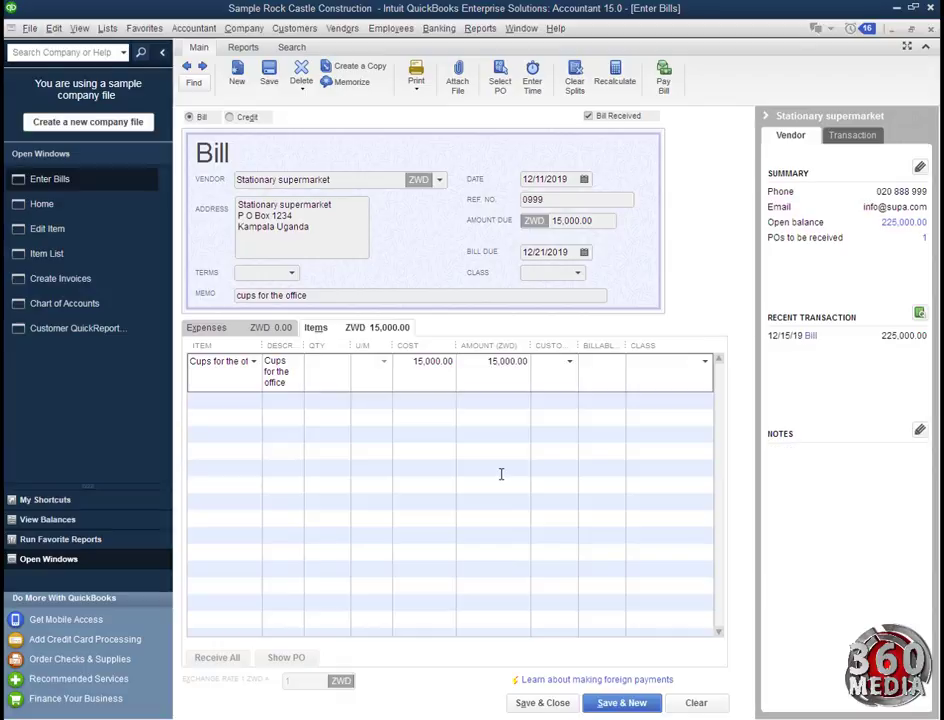
{"action": "left_click", "coordinate": [552, 705]}
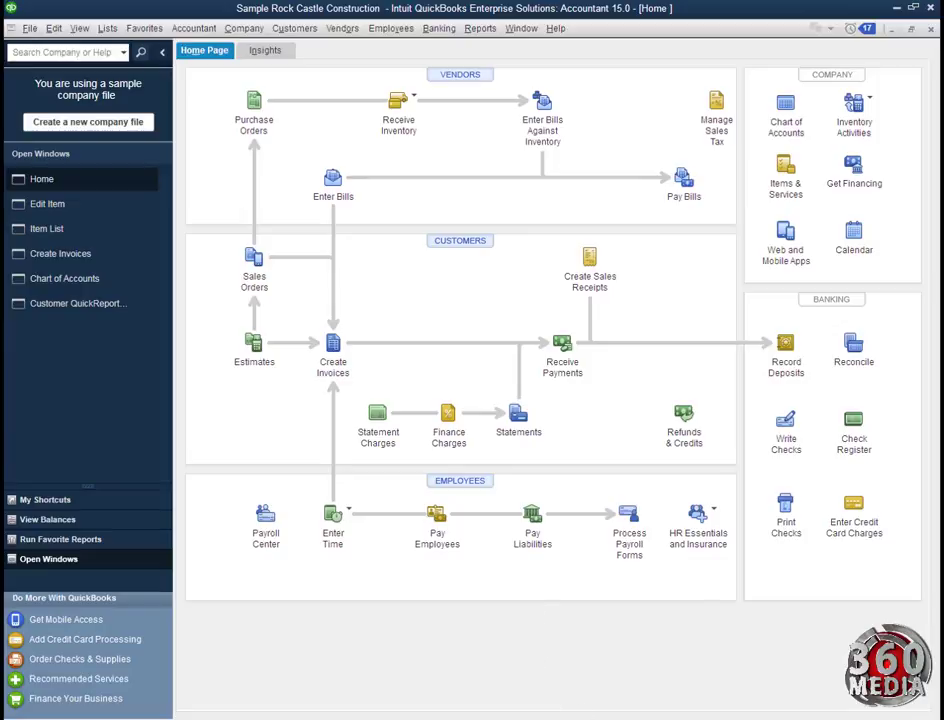
Start another bill and add a new vendor for it with UMEME as both vendor name and company name
{"action": "left_click", "coordinate": [333, 184]}
{"action": "left_click", "coordinate": [441, 182]}
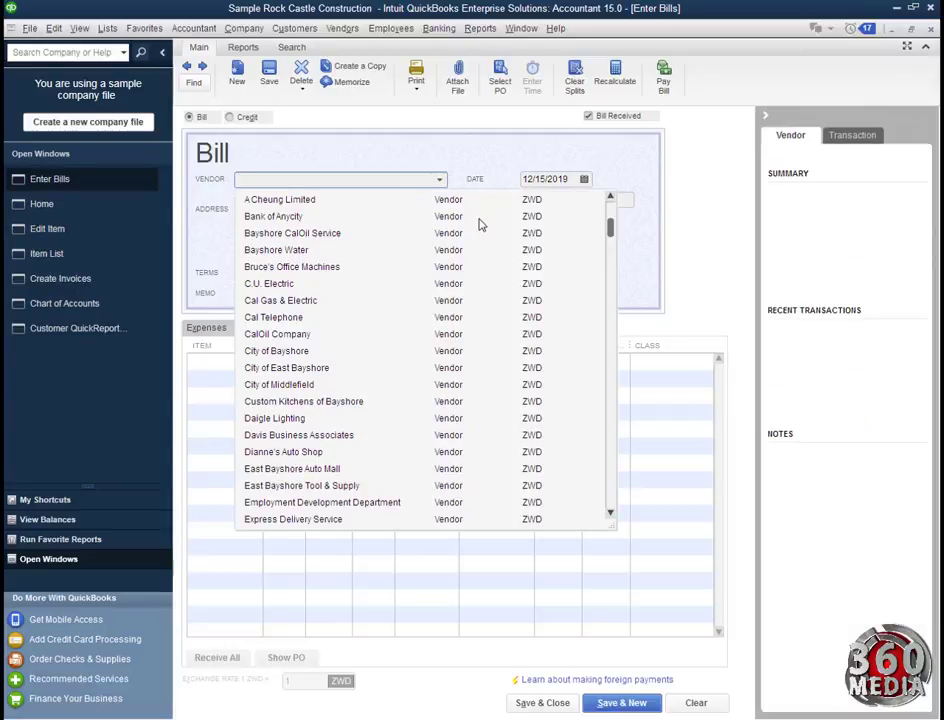
{"action": "left_click", "coordinate": [362, 205]}
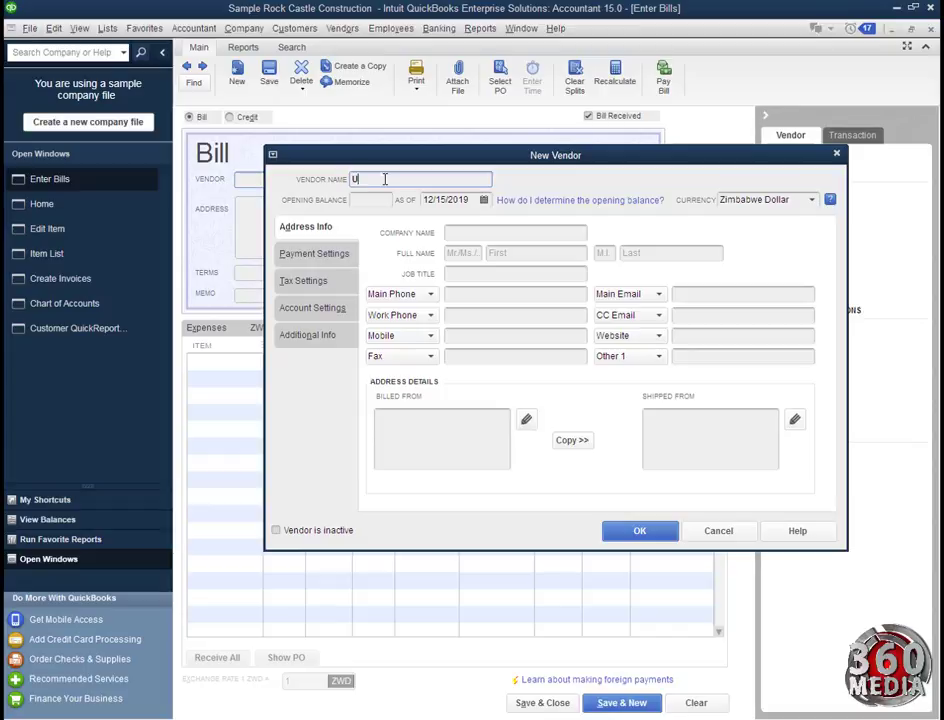
{"action": "type", "text": "UMEME"}
{"action": "left_click_drag", "start_coordinate": [386, 179], "coordinate": [323, 184]}
{"action": "key", "text": "ctrl+c"}
{"action": "left_click", "coordinate": [449, 233]}
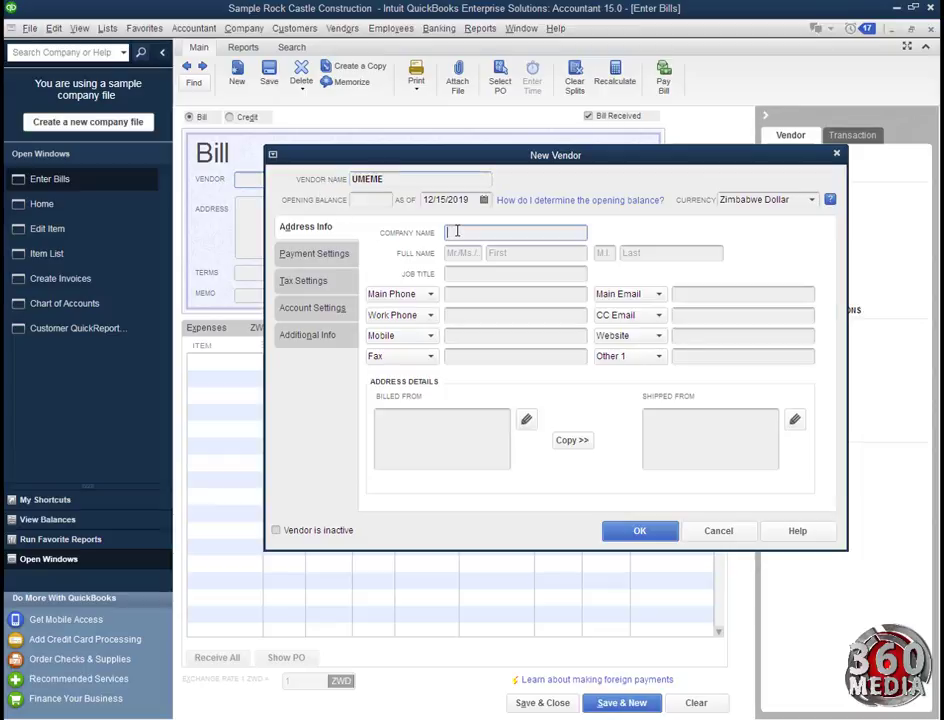
{"action": "key", "text": "ctrl+v"}
{"action": "left_click", "coordinate": [645, 533]}
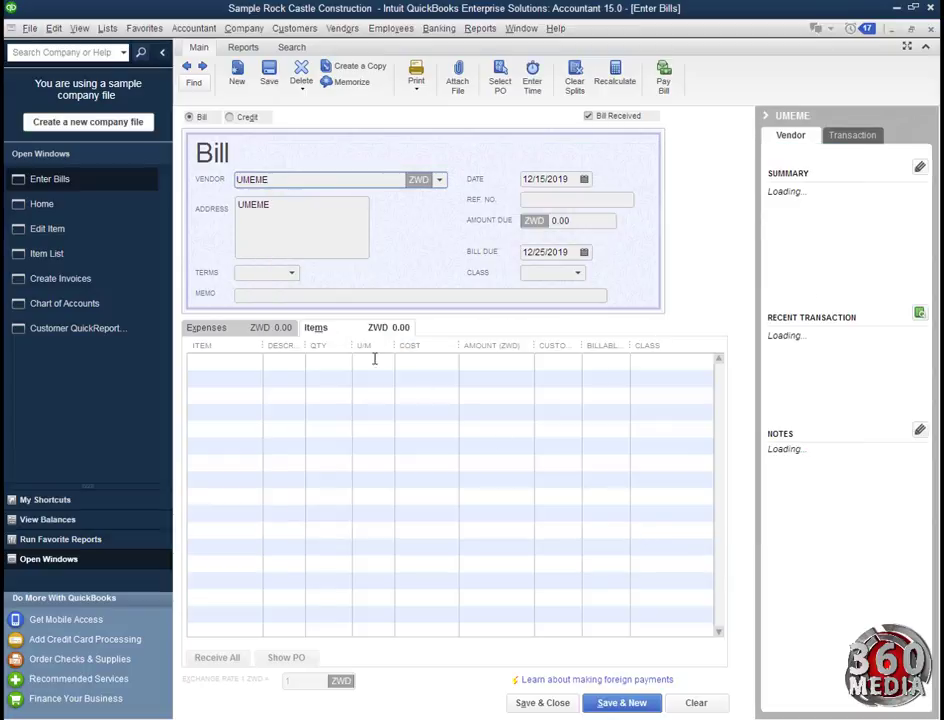
Date the UMEME bill 12/01/2019 and enter 899997 as its reference number
{"action": "left_click", "coordinate": [584, 179]}
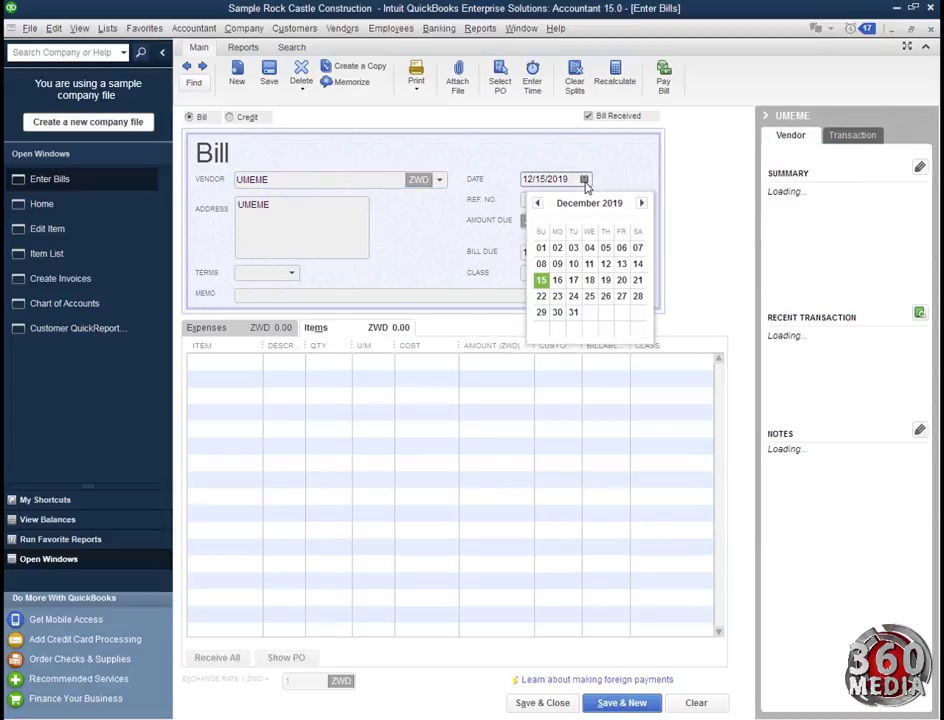
{"action": "left_click", "coordinate": [542, 248]}
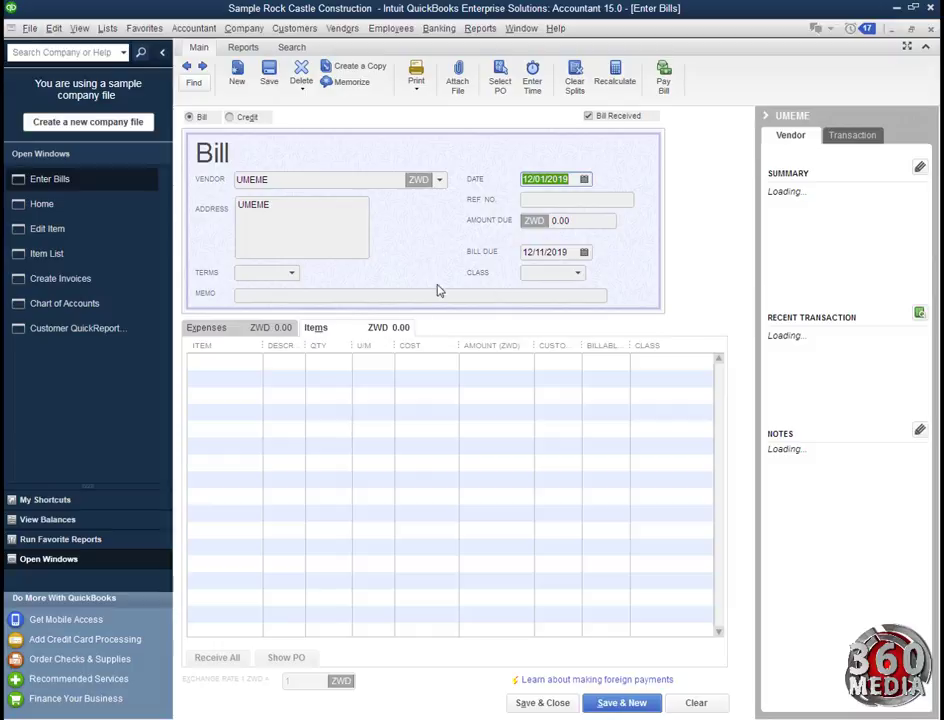
{"action": "left_click", "coordinate": [544, 200]}
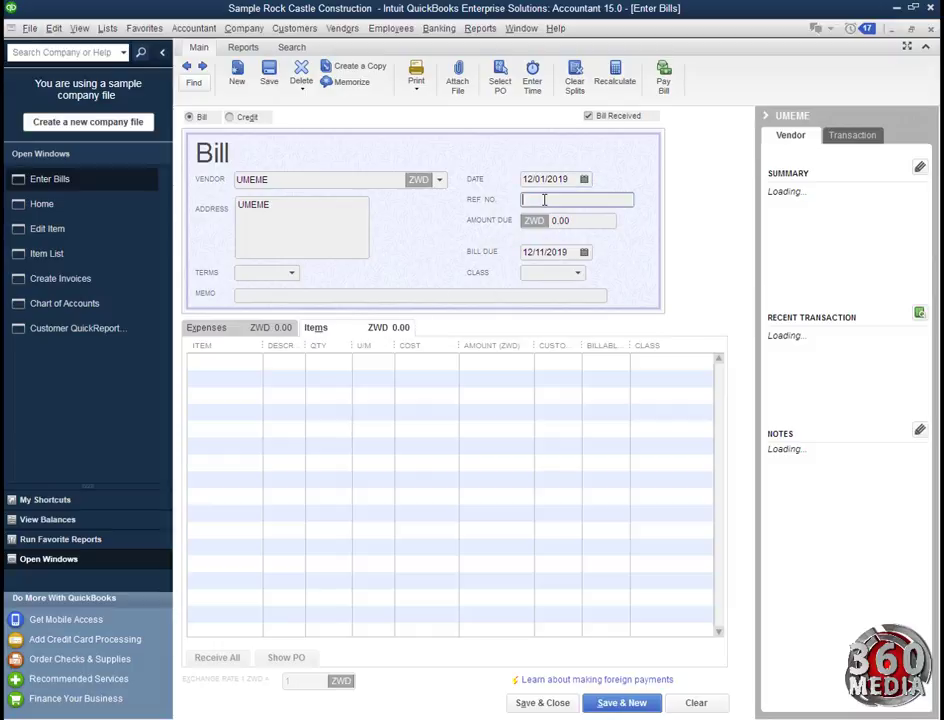
{"action": "type", "text": "899997"}
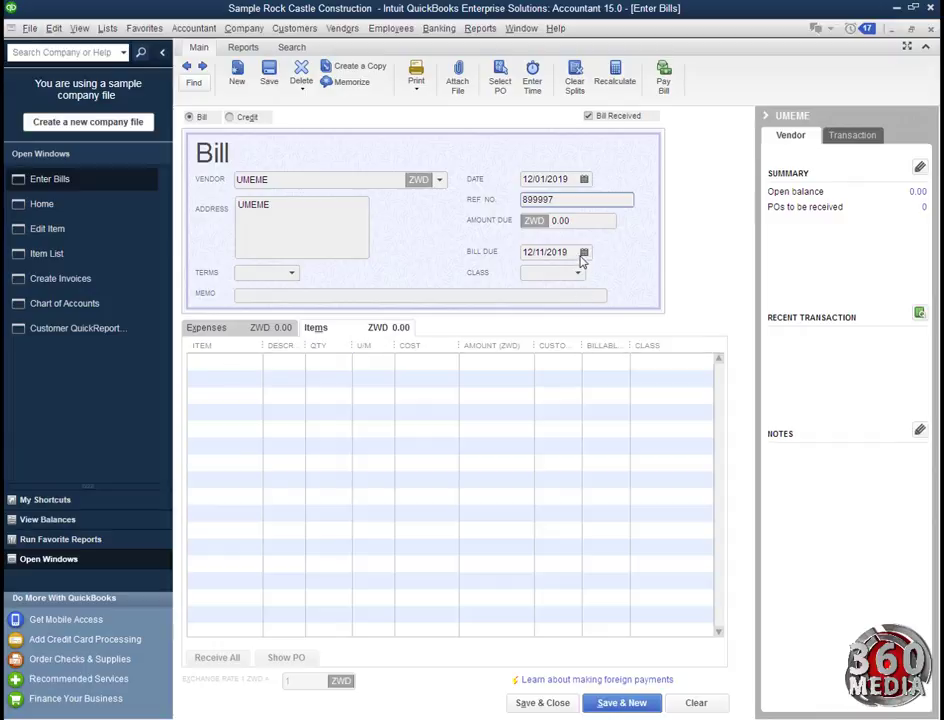
Set the bill's due date to 12/23/2019 and enter the memo "Yaka meters"
{"action": "left_click", "coordinate": [582, 256]}
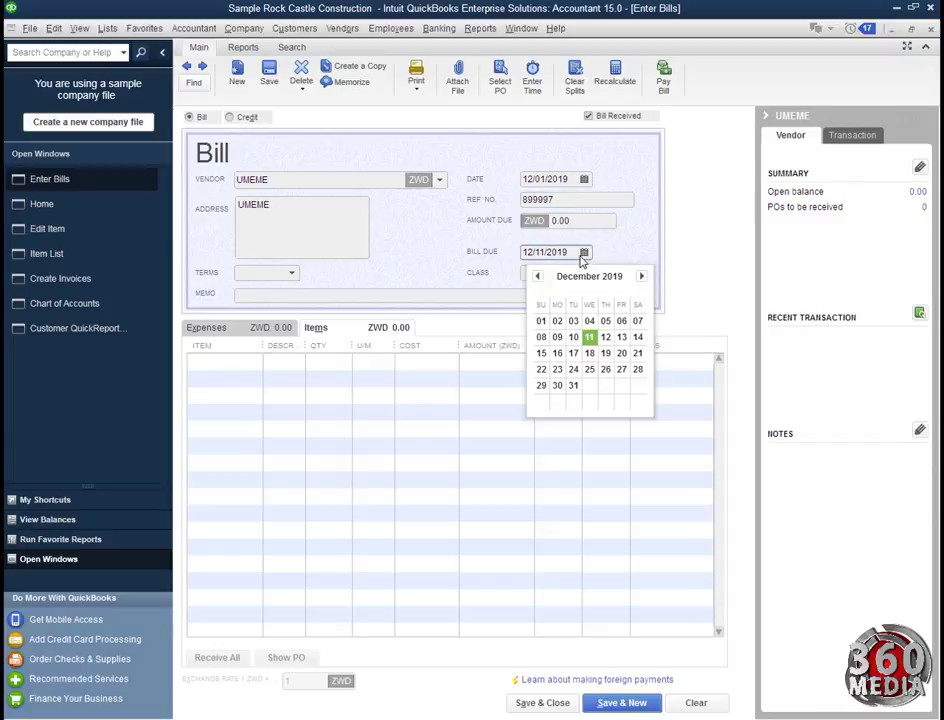
{"action": "left_click", "coordinate": [557, 369]}
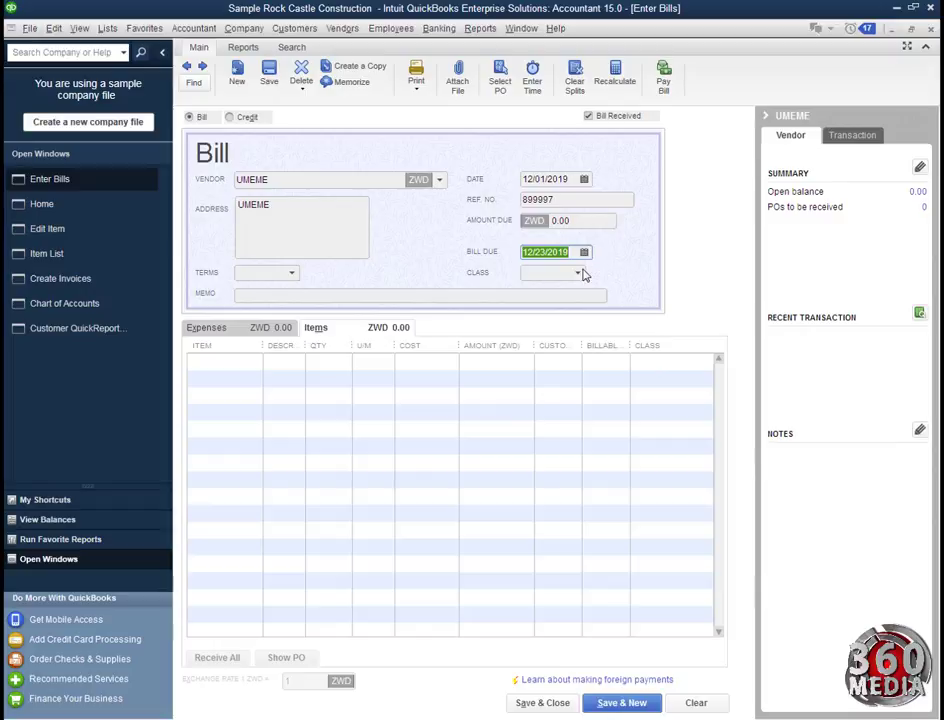
{"action": "left_click", "coordinate": [293, 296]}
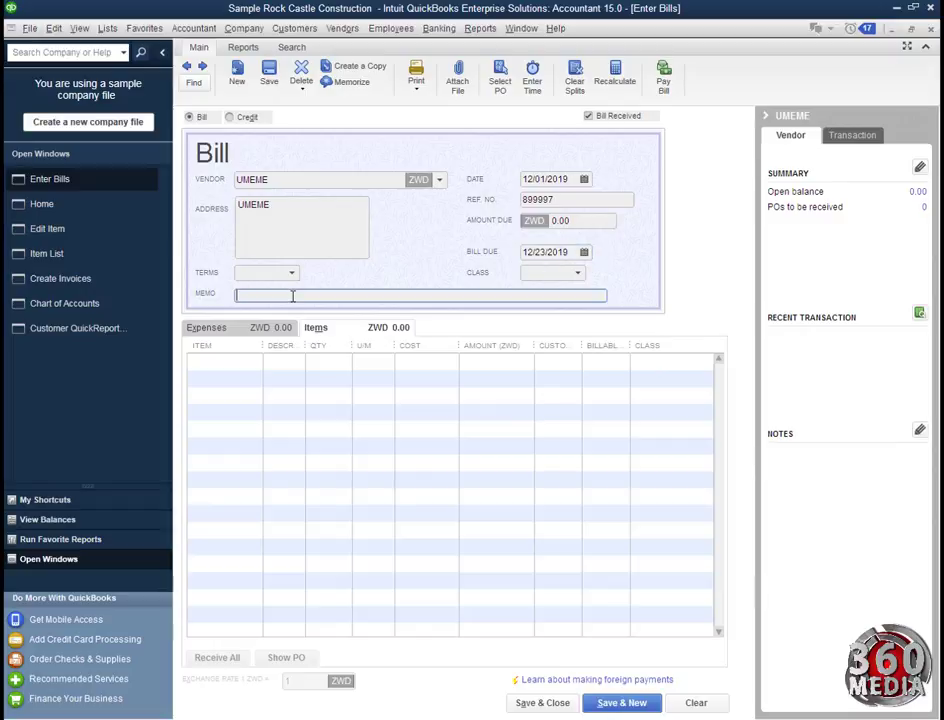
{"action": "type", "text": "Yaka mete"}
Assign the bill's first expense line to the 65110 · Gas and Electric account under 65100 · Utilities
{"action": "left_click", "coordinate": [215, 333]}
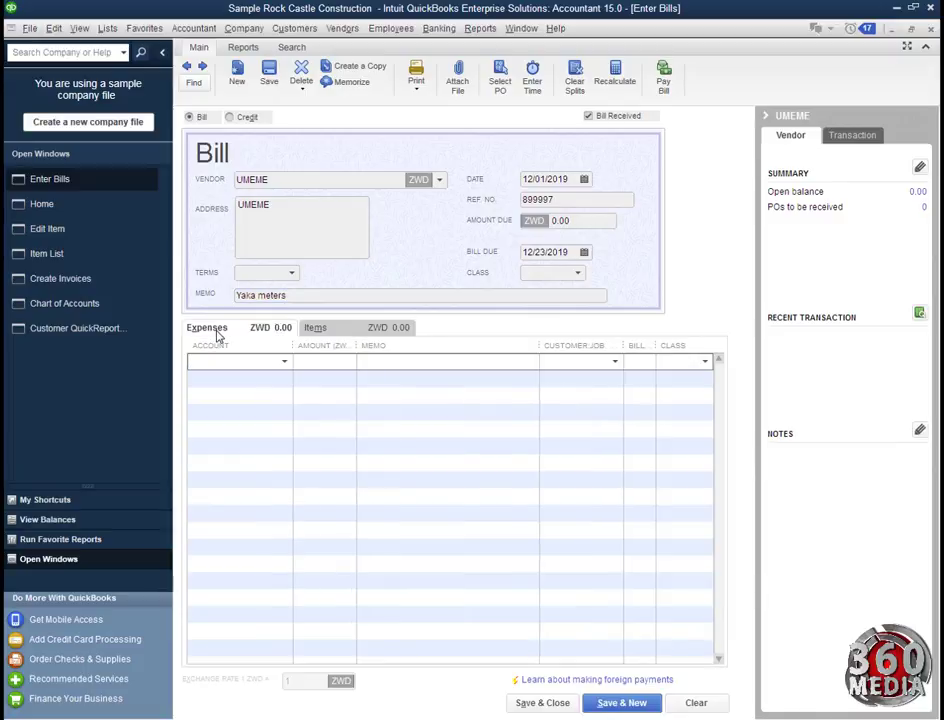
{"action": "left_click", "coordinate": [284, 361]}
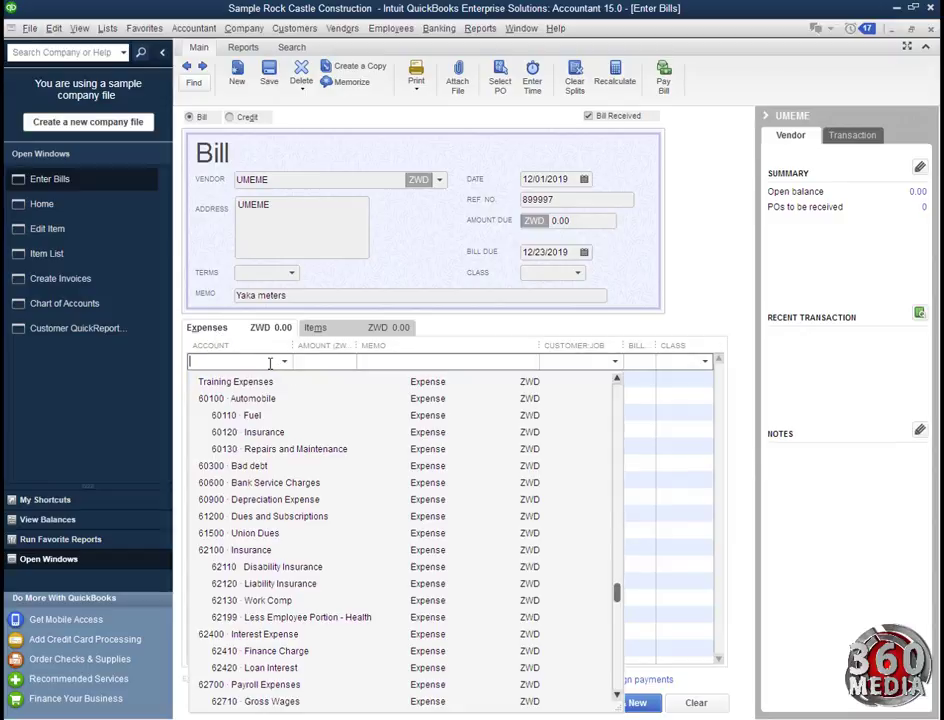
{"action": "type", "text": "Utilities"}
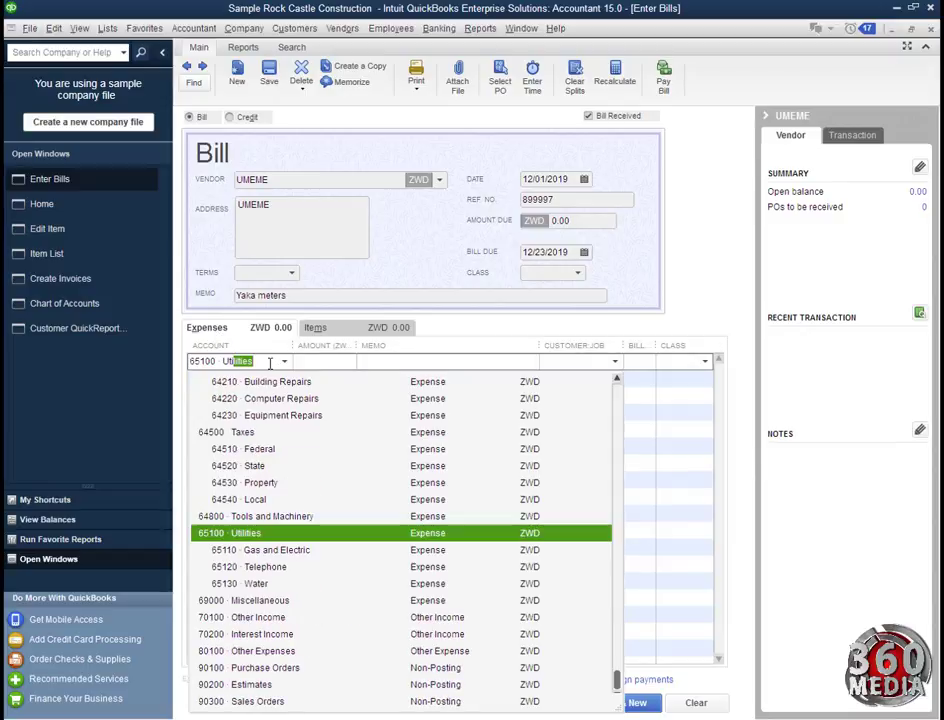
{"action": "left_click", "coordinate": [358, 551]}
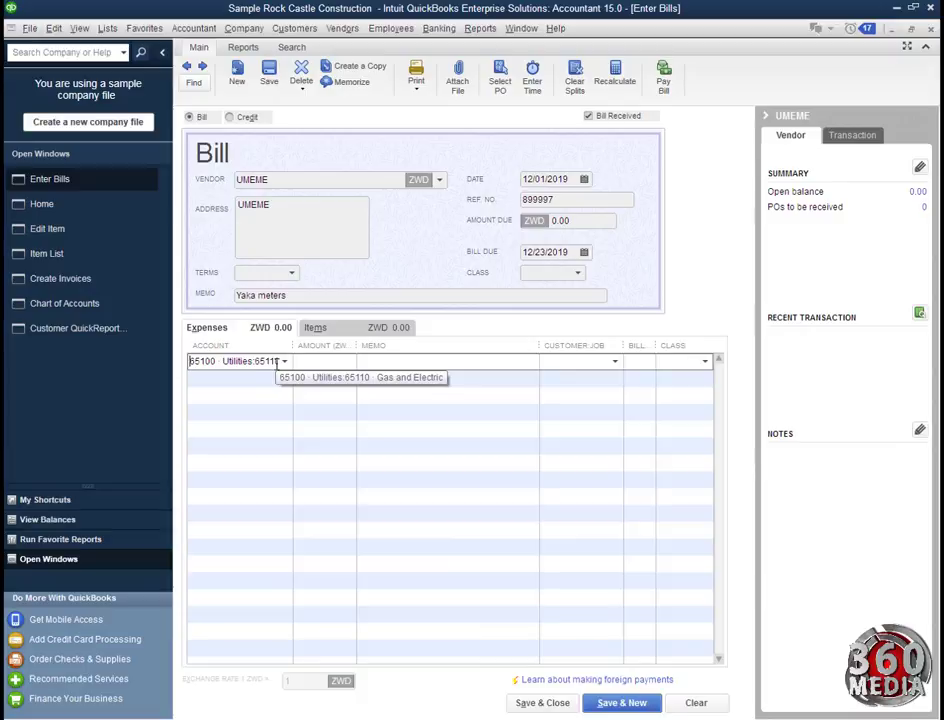
Set the expense line's amount to 60,000, then save and close the bill
{"action": "left_click", "coordinate": [316, 366]}
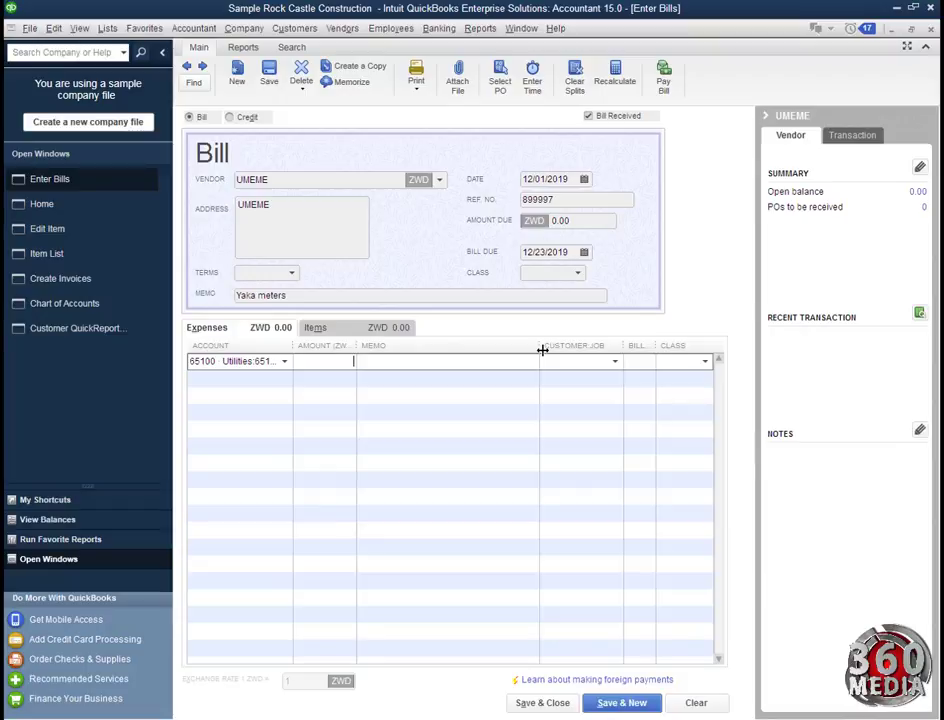
{"action": "type", "text": "60000"}
{"action": "left_click", "coordinate": [476, 624]}
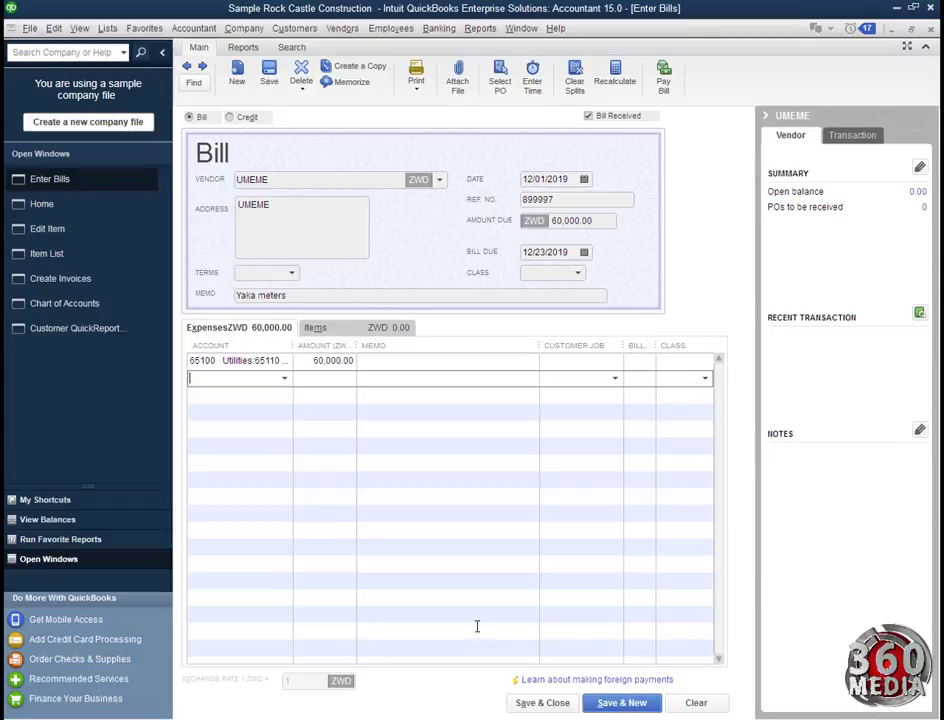
{"action": "left_click", "coordinate": [549, 703]}
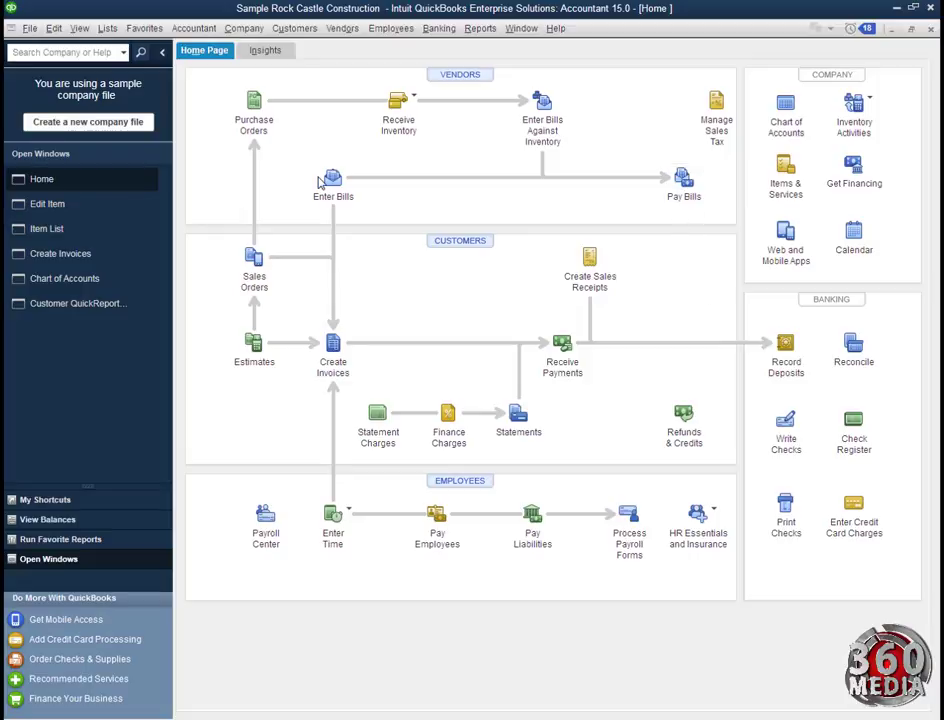
Open bill payment and select the UMEME bill and the 15,000 Stationary supermarket bill for payment
{"action": "left_click", "coordinate": [684, 182]}
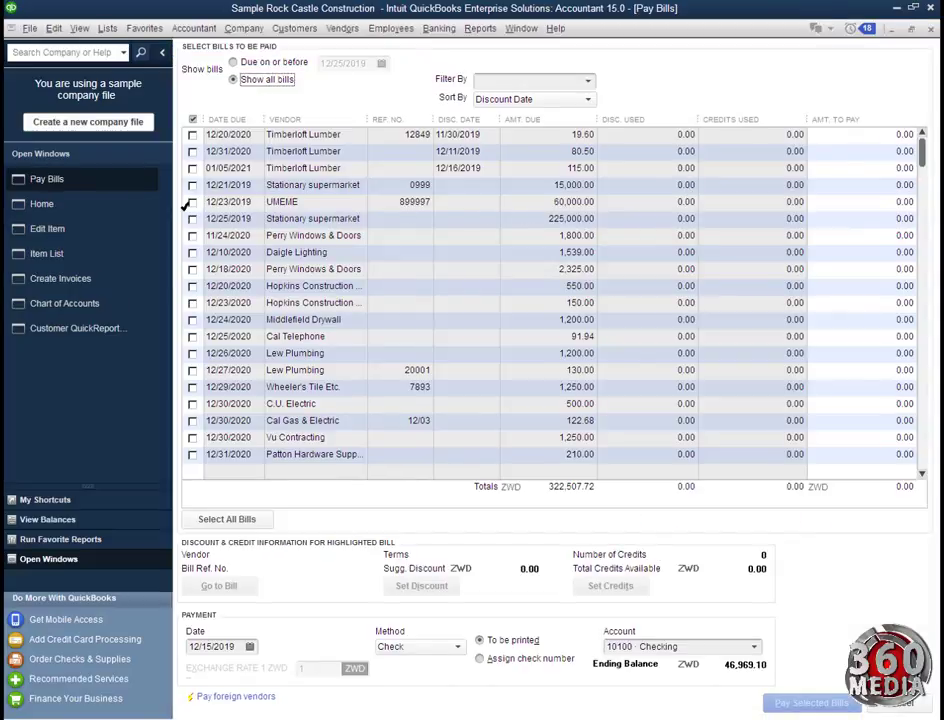
{"action": "left_click", "coordinate": [192, 202]}
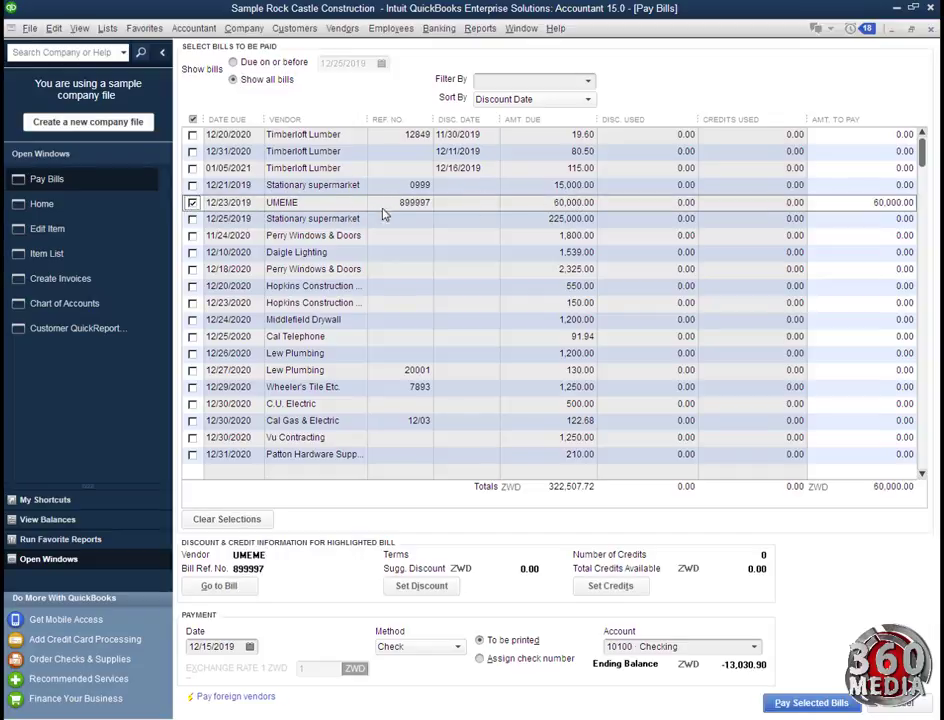
{"action": "left_click", "coordinate": [192, 185]}
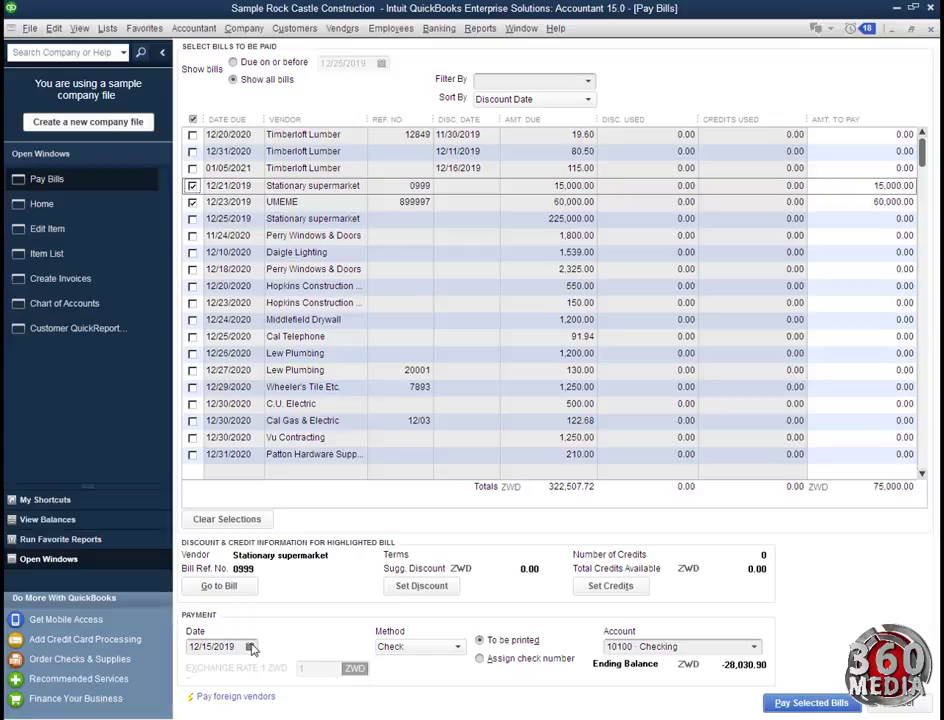
Pay the selected bills by Check from the Crane Bank account and finish the payment summary without printing checks
{"action": "left_click", "coordinate": [437, 647]}
{"action": "left_click", "coordinate": [395, 664]}
{"action": "left_click", "coordinate": [740, 646]}
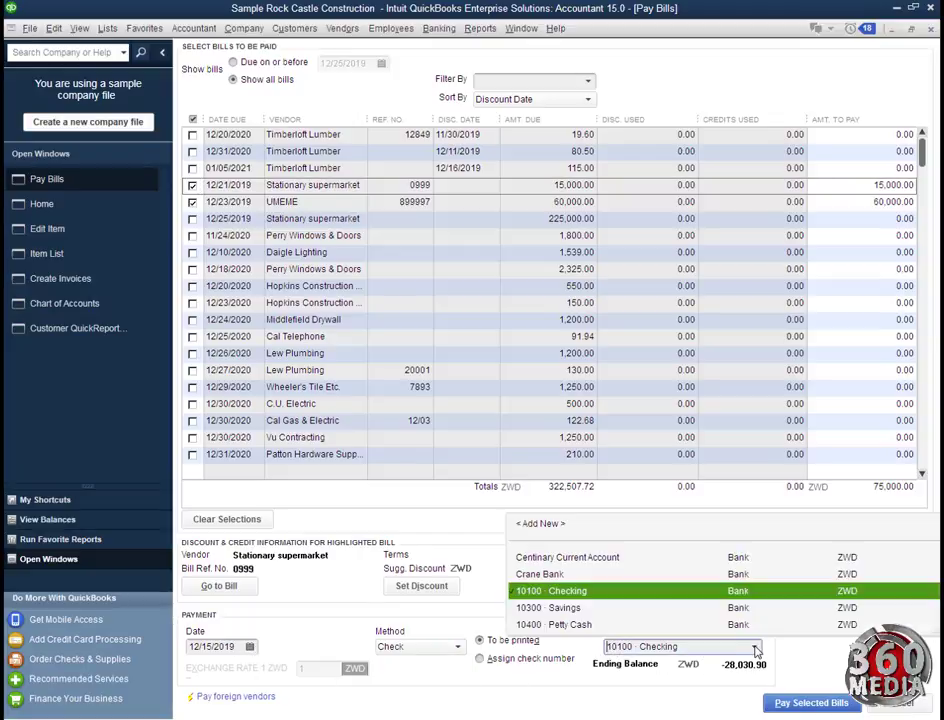
{"action": "left_click", "coordinate": [580, 516]}
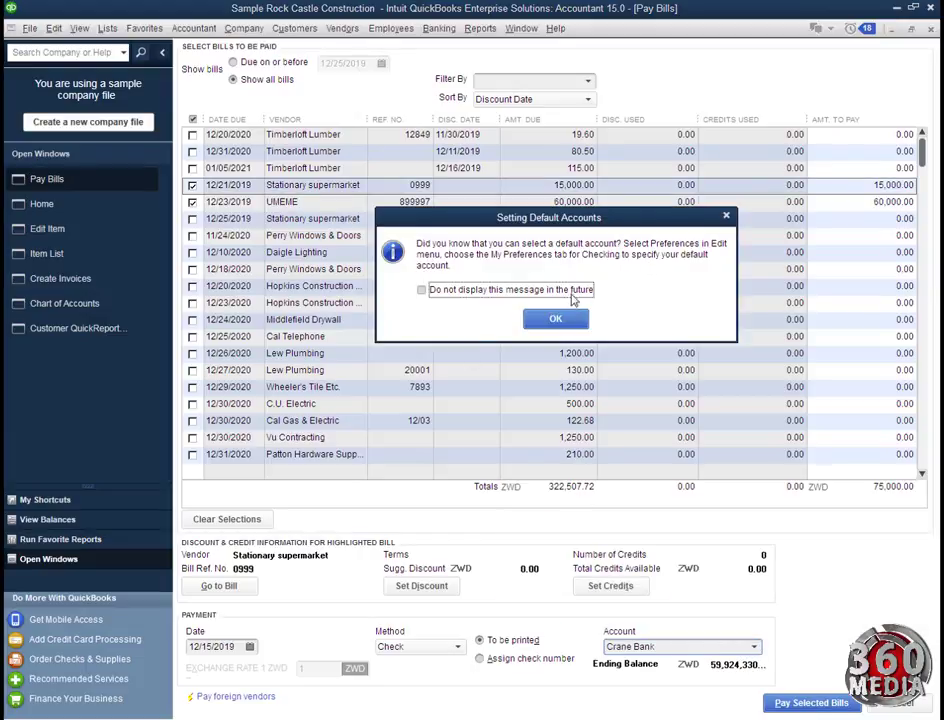
{"action": "left_click", "coordinate": [556, 318]}
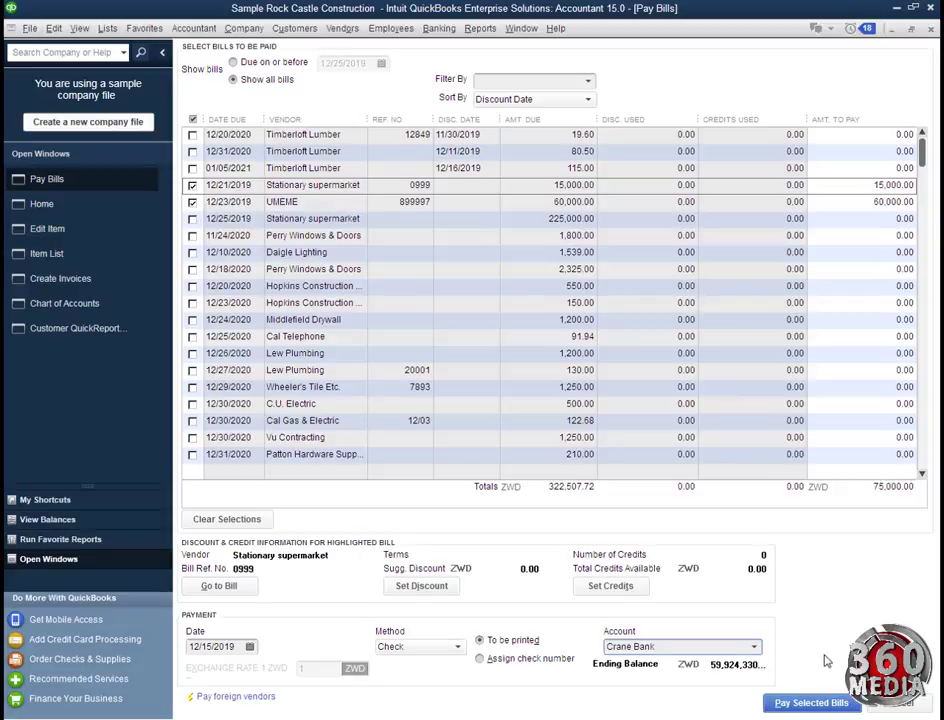
{"action": "left_click", "coordinate": [810, 704]}
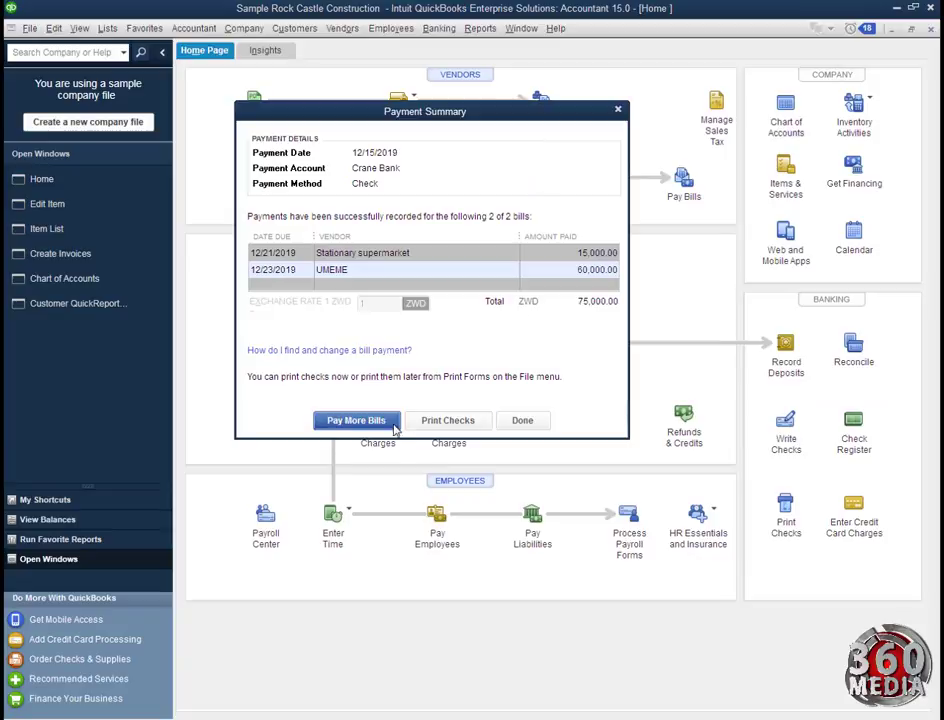
{"action": "left_click", "coordinate": [520, 420]}
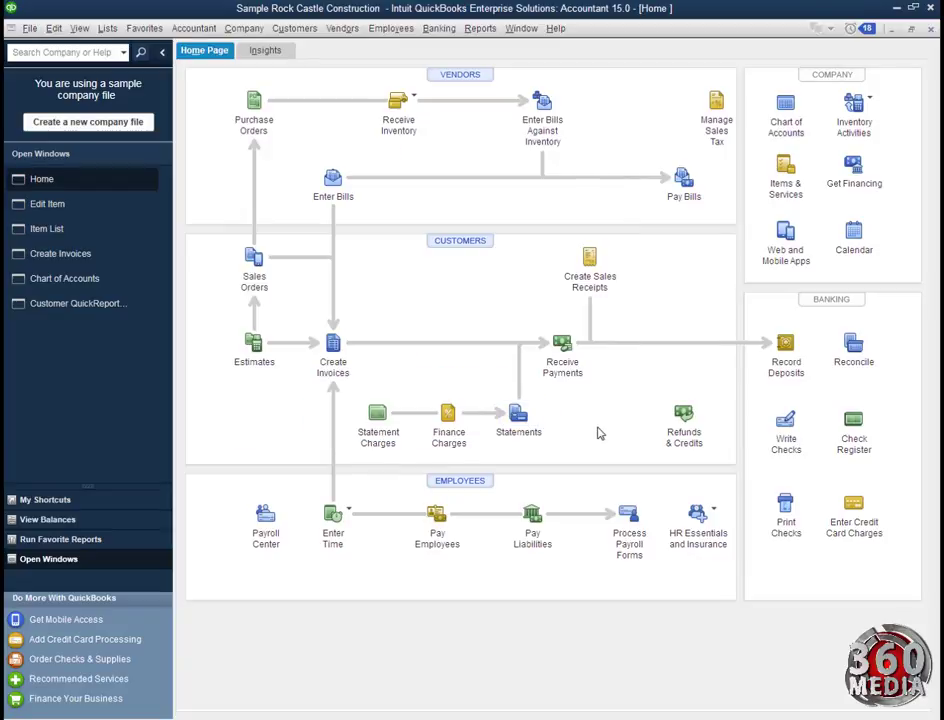